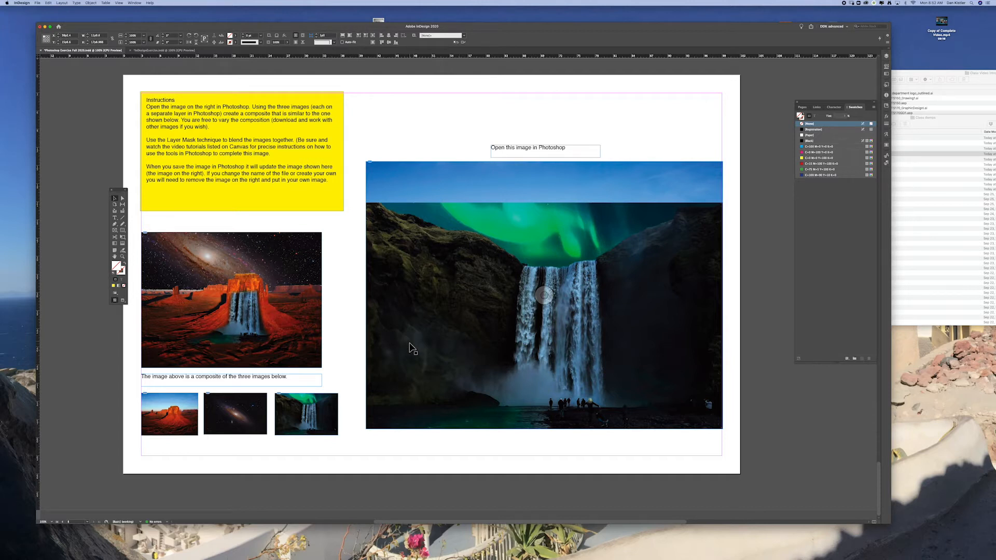
# Select the three small source images below the composite example and open them for editing in Photoshop
pyautogui.moveTo(523, 30); pyautogui.dragTo(623, 26)
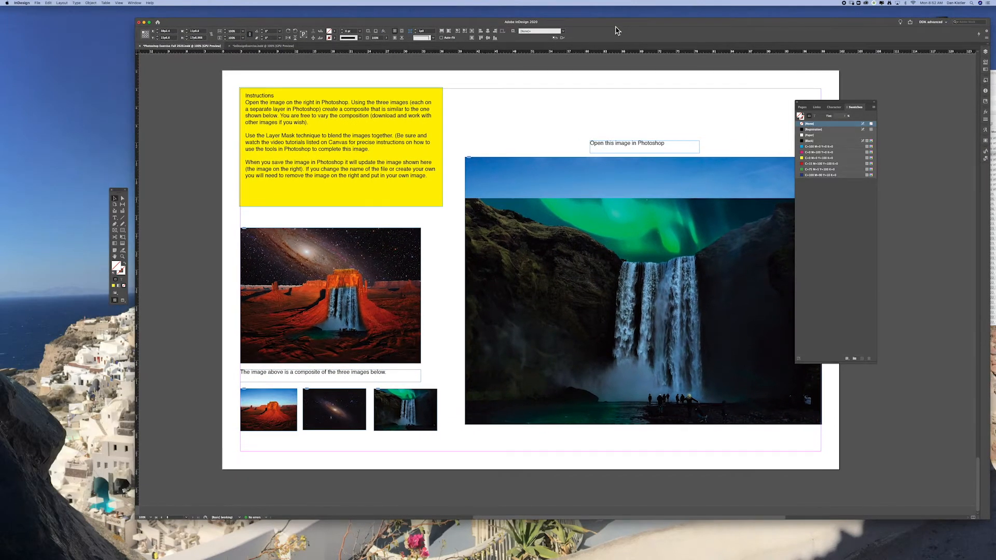
pyautogui.press('super+space')
pyautogui.moveTo(280, 241); pyautogui.dragTo(680, 313)
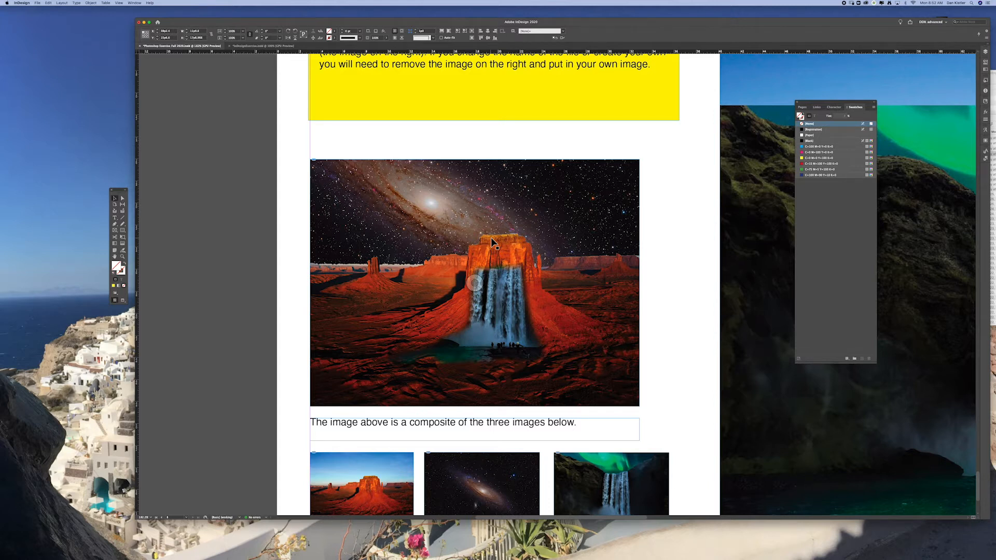
pyautogui.moveTo(683, 360); pyautogui.dragTo(569, 265)
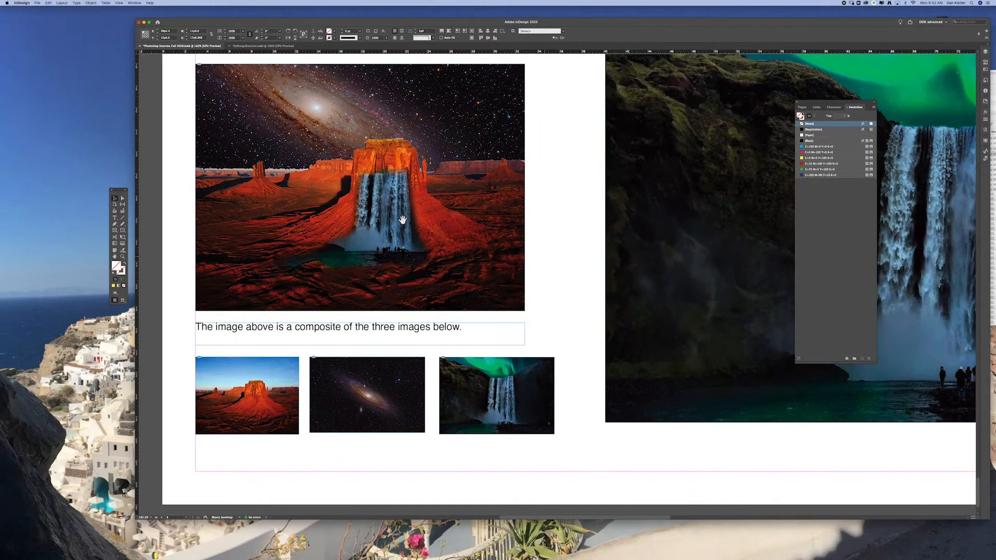
pyautogui.click(557, 383)
pyautogui.moveTo(557, 383); pyautogui.dragTo(240, 415)
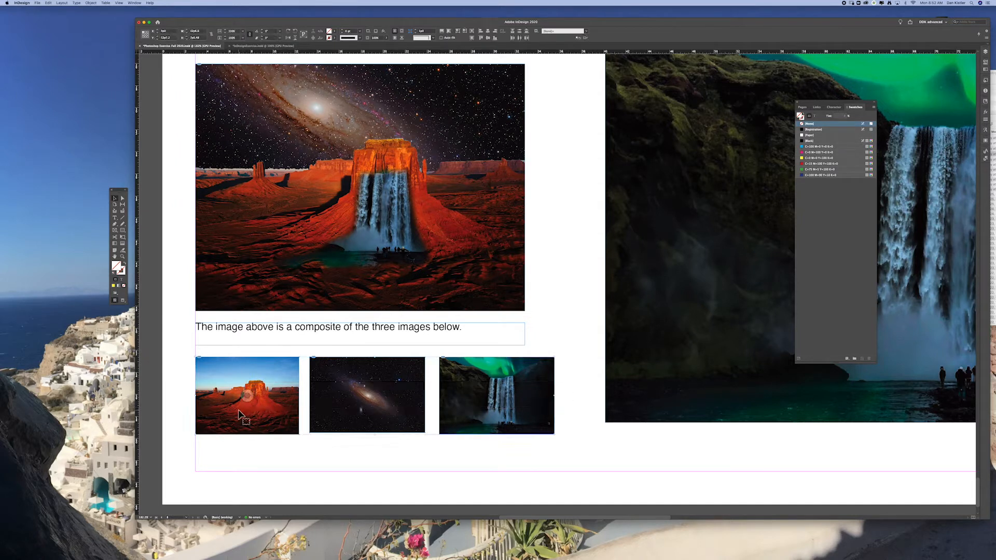
pyautogui.rightClick(533, 402)
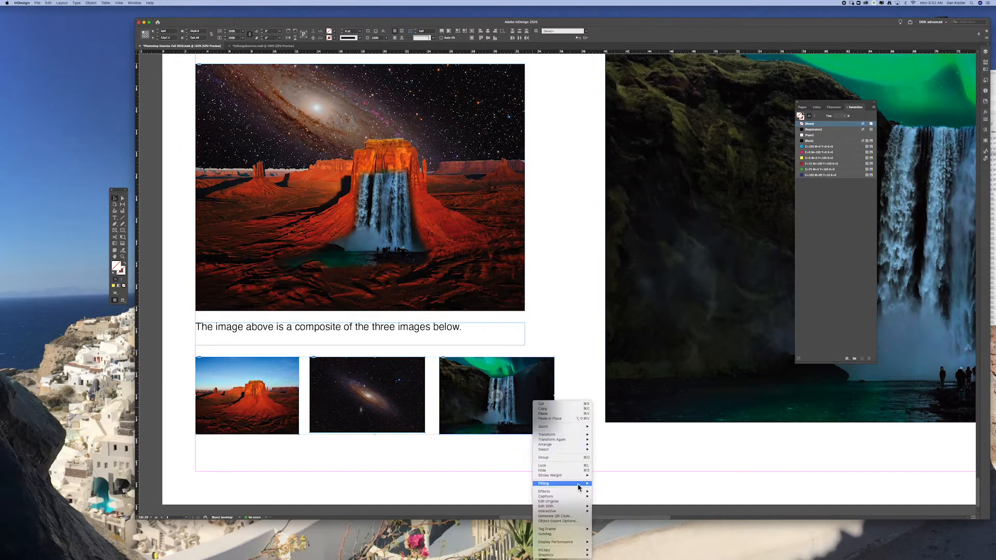
pyautogui.moveTo(581, 507)
pyautogui.click(638, 510)
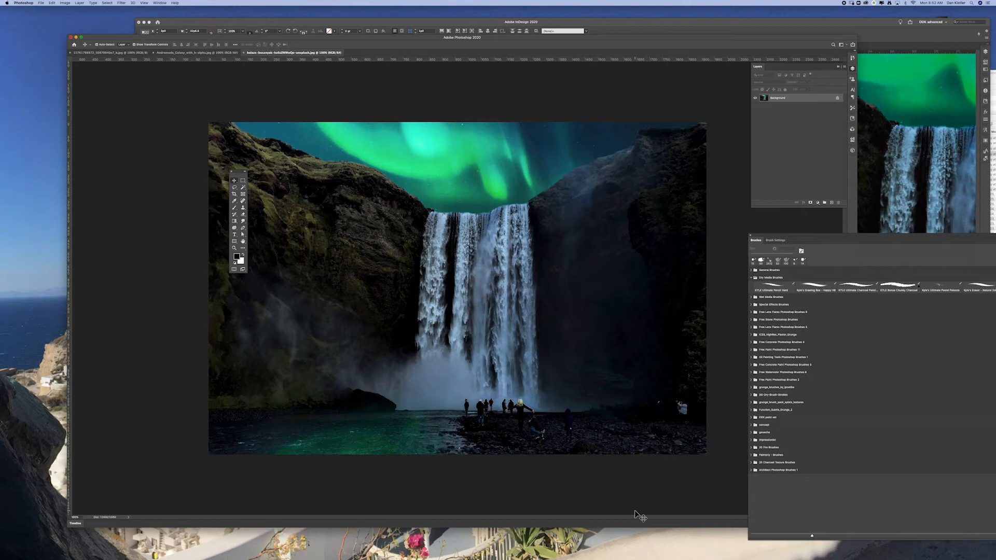
# Switch to the desert butte image and select its entire sky with the Magic Wand, including the areas along the horizon
pyautogui.click(174, 53)
pyautogui.click(133, 53)
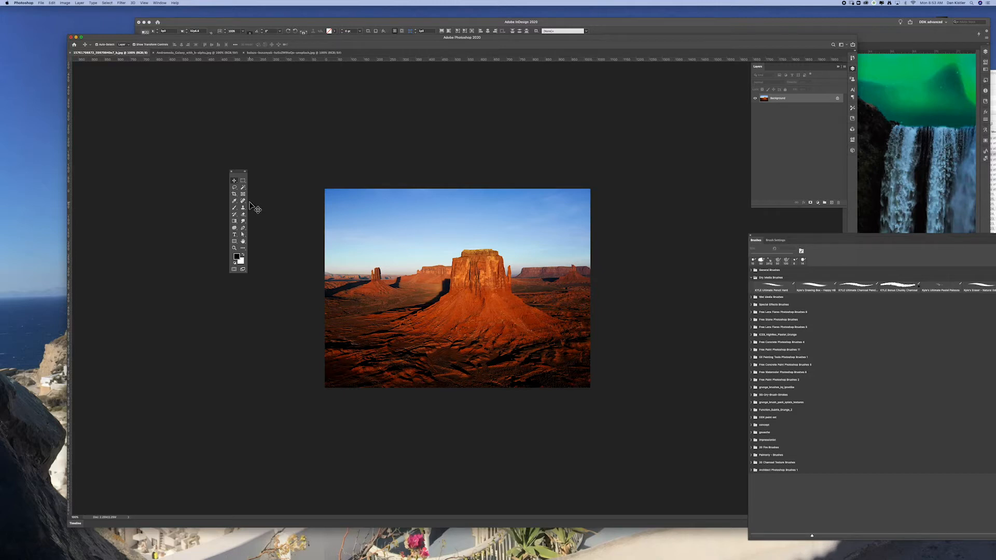
pyautogui.click(244, 186)
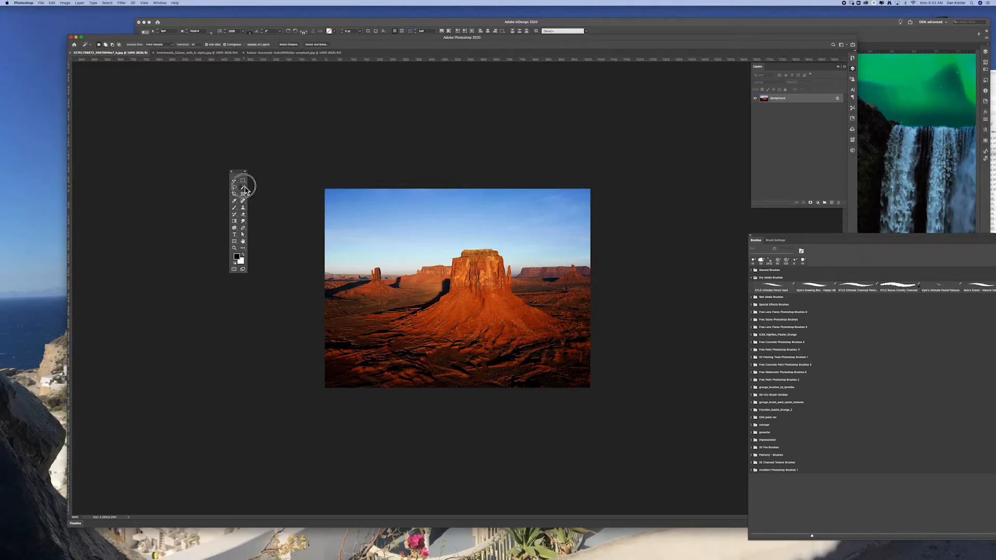
pyautogui.click(558, 231)
pyautogui.press('shift')
pyautogui.keyDown('shift'); pyautogui.click(576, 215); pyautogui.keyUp('shift')
pyautogui.keyDown('shift'); pyautogui.click(518, 271); pyautogui.keyUp('shift')
pyautogui.keyDown('shift'); pyautogui.click(415, 270); pyautogui.keyUp('shift')
pyautogui.keyDown('shift'); pyautogui.click(517, 278); pyautogui.keyUp('shift')
# Switch to the Andromeda galaxy image, select a large rectangle around the galaxy and copy it
pyautogui.click(224, 53)
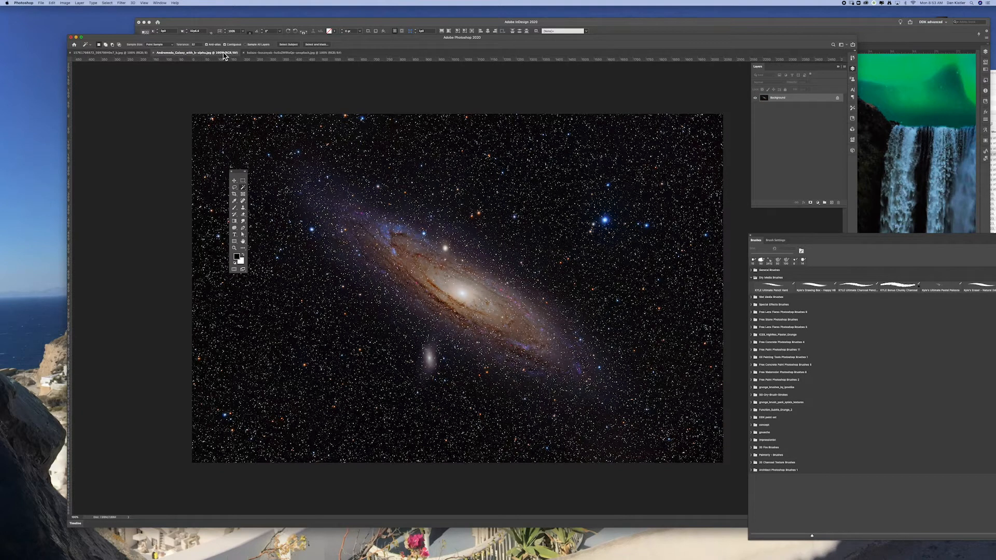
pyautogui.click(243, 181)
pyautogui.moveTo(255, 146); pyautogui.dragTo(681, 430)
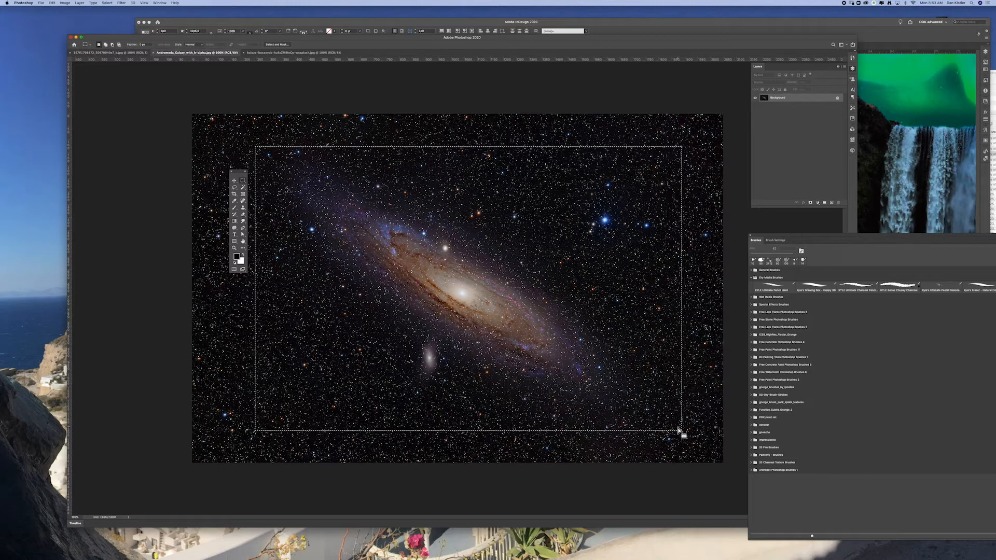
# Paste the copied galaxy into the sky selection of the desert image with Paste Into
pyautogui.click(135, 54)
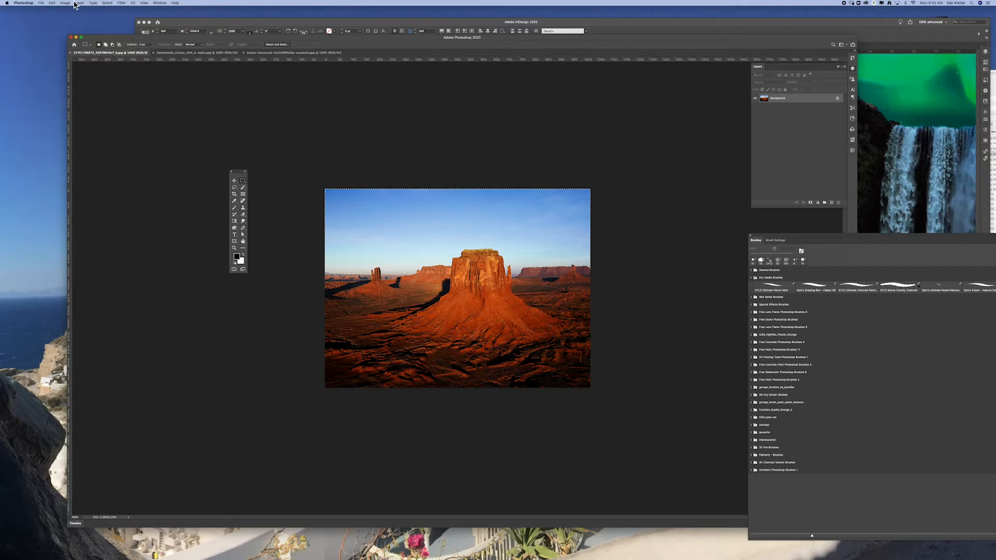
pyautogui.click(52, 3)
pyautogui.moveTo(84, 57)
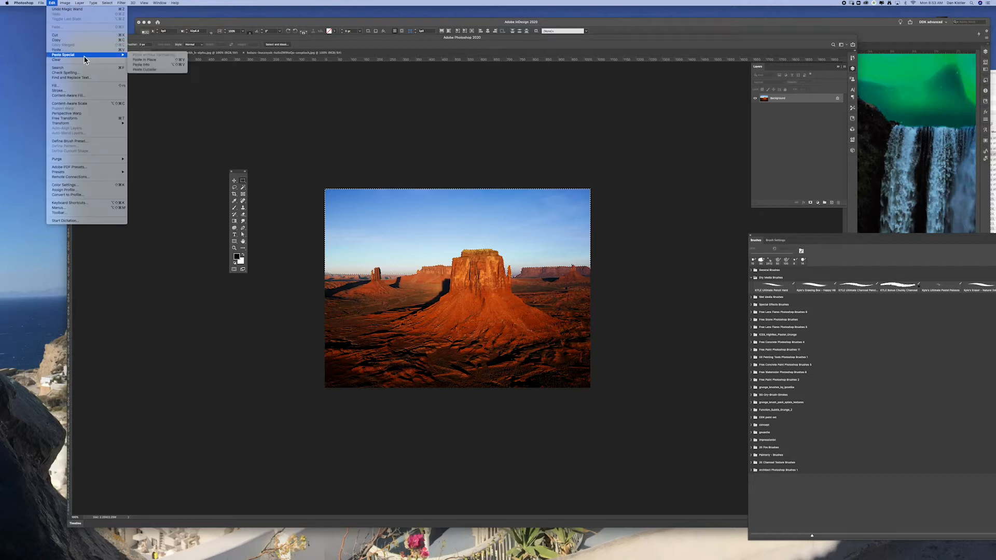
pyautogui.click(185, 65)
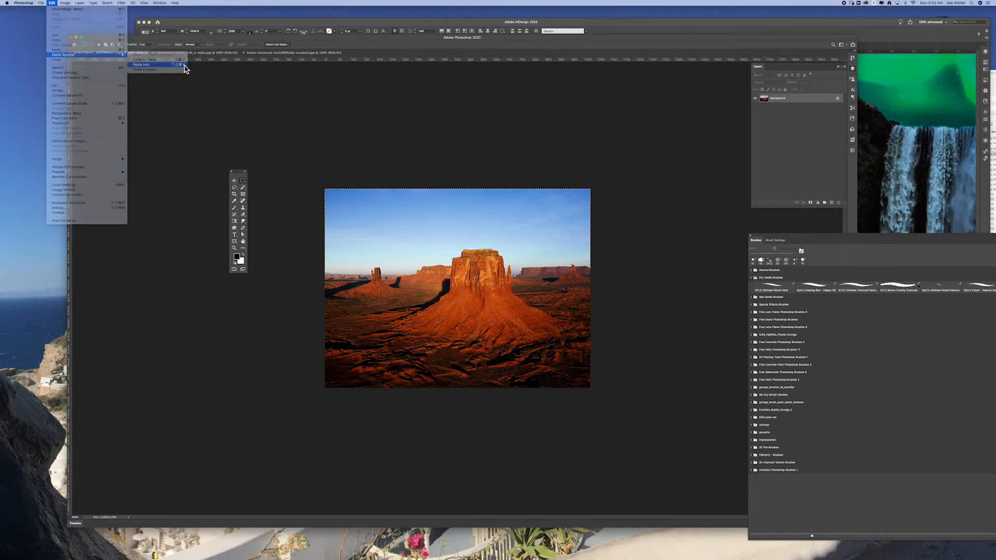
# Reposition the galaxy inside the sky so its bright core sits above and left of the butte, and deselect the layer
pyautogui.click(234, 181)
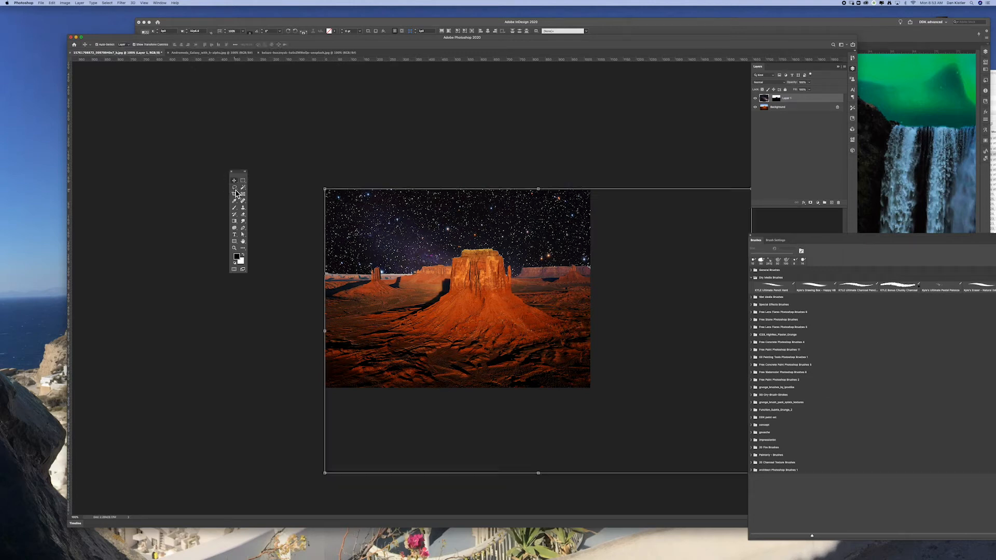
pyautogui.moveTo(569, 247); pyautogui.dragTo(432, 128)
pyautogui.moveTo(552, 234)
pyautogui.mouseDown()
pyautogui.moveTo(581, 231)
pyautogui.moveTo(570, 241)
pyautogui.mouseUp()
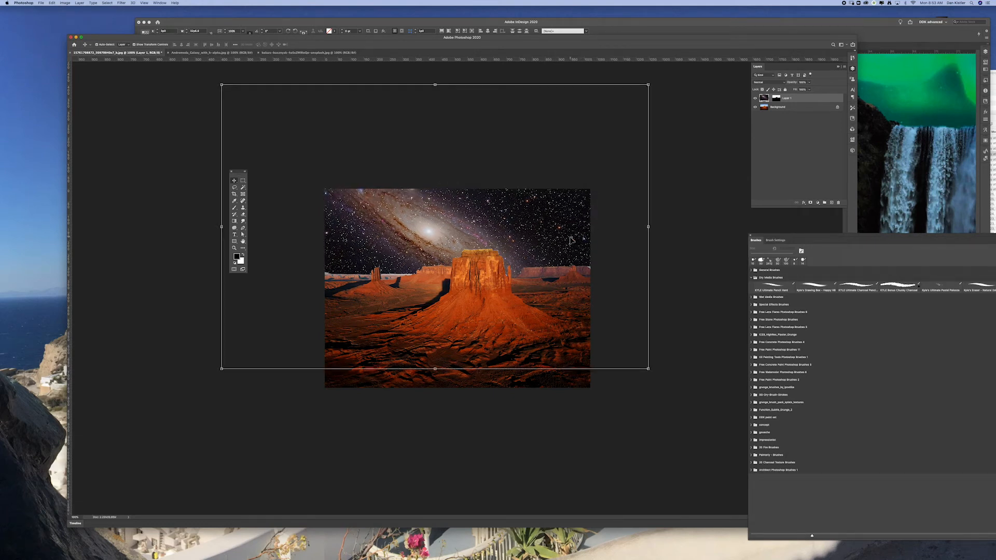
pyautogui.click(672, 183)
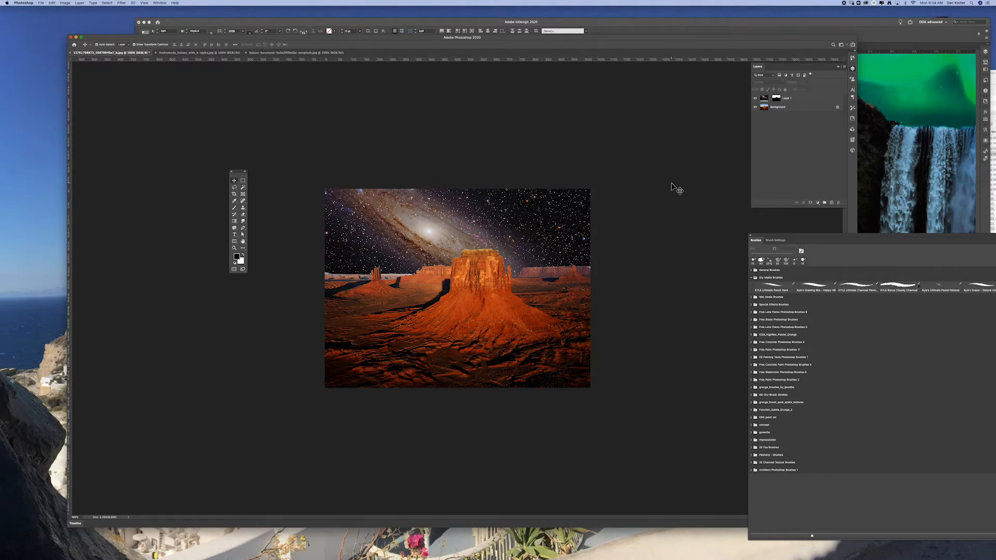
# Save the composite in Photoshop format with layers under the name towerWaterfall.psd
pyautogui.press('super+shift+s')
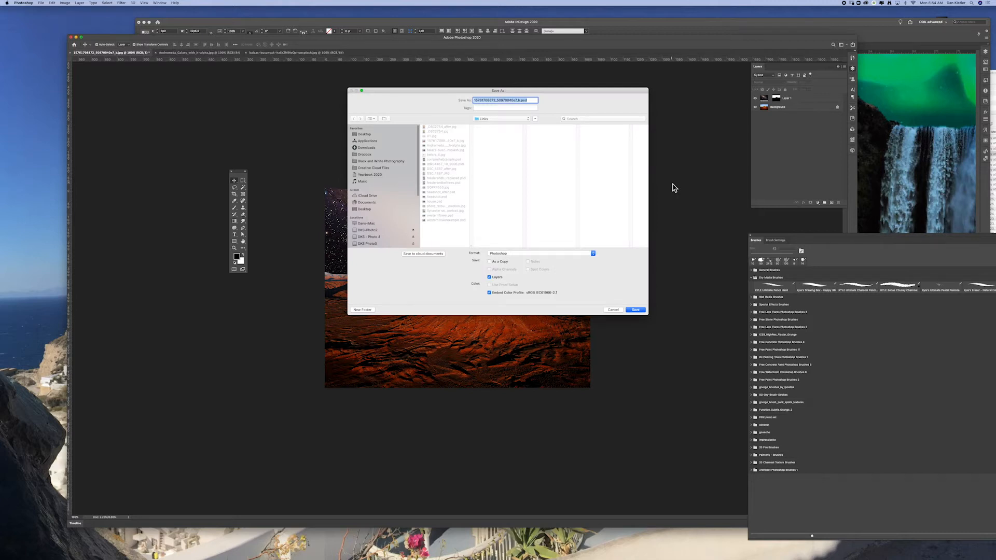
pyautogui.click(520, 103)
pyautogui.click(521, 103)
pyautogui.press('Return')
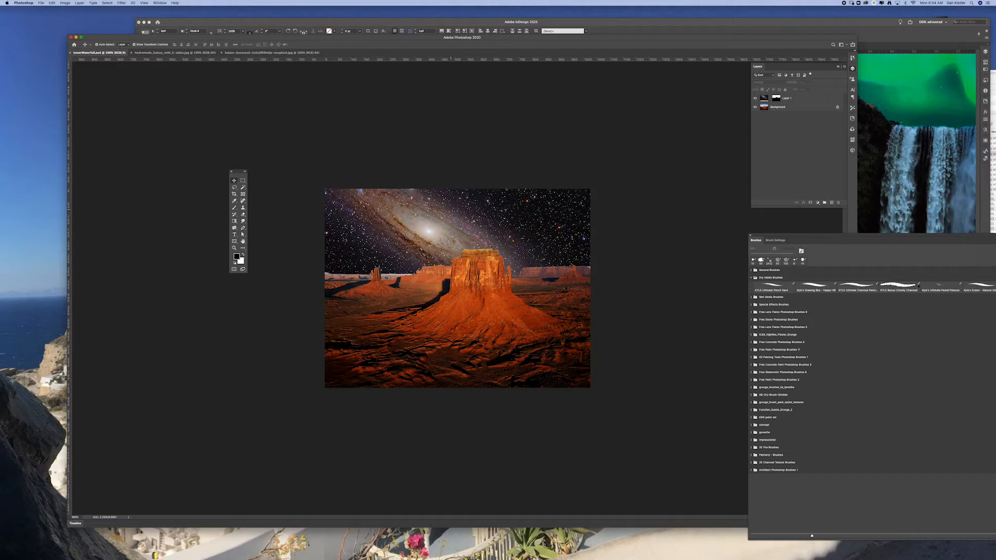
# Switch to the waterfall image and lasso the falls together with the mist, the people and the pool below
pyautogui.click(289, 53)
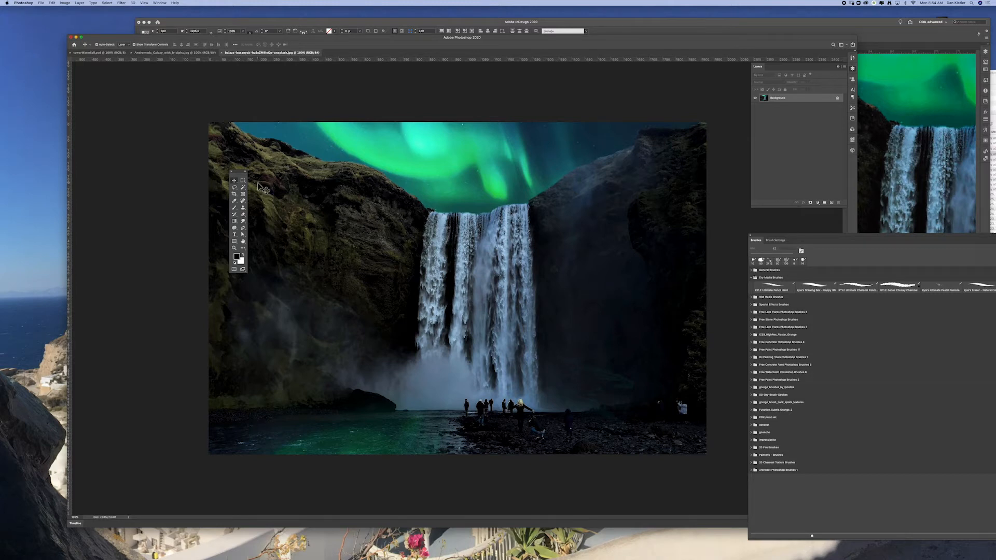
pyautogui.click(234, 188)
pyautogui.moveTo(530, 195)
pyautogui.mouseDown()
pyautogui.moveTo(417, 208)
pyautogui.moveTo(402, 348)
pyautogui.moveTo(390, 358)
pyautogui.moveTo(349, 355)
pyautogui.moveTo(333, 392)
pyautogui.moveTo(220, 422)
pyautogui.moveTo(208, 447)
pyautogui.moveTo(238, 471)
pyautogui.moveTo(338, 473)
pyautogui.moveTo(518, 461)
pyautogui.moveTo(619, 438)
pyautogui.moveTo(623, 406)
pyautogui.moveTo(560, 386)
pyautogui.moveTo(550, 202)
pyautogui.moveTo(540, 191)
pyautogui.moveTo(520, 203)
pyautogui.mouseUp()
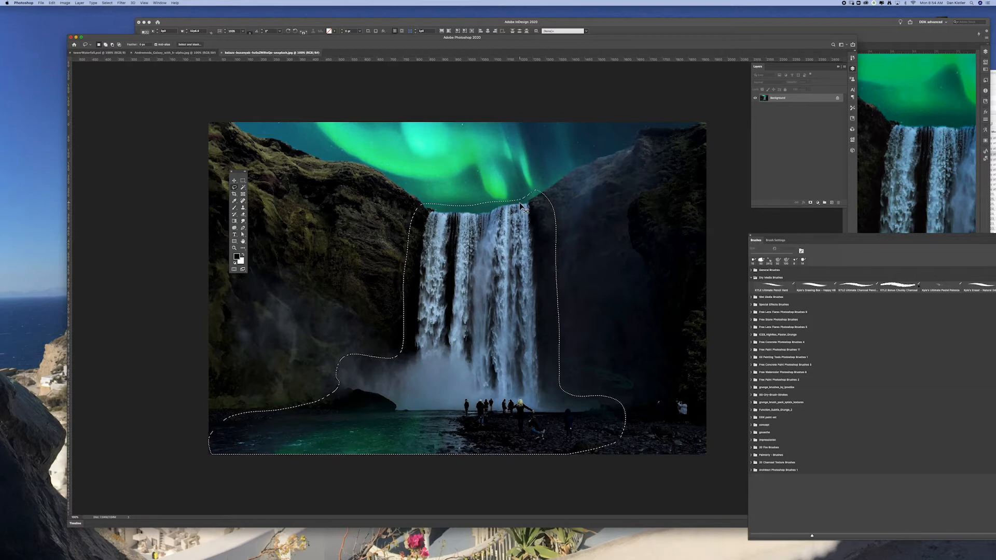
# Paste the copied waterfall into towerWaterfall.psd as a new layer
pyautogui.click(206, 53)
pyautogui.click(121, 54)
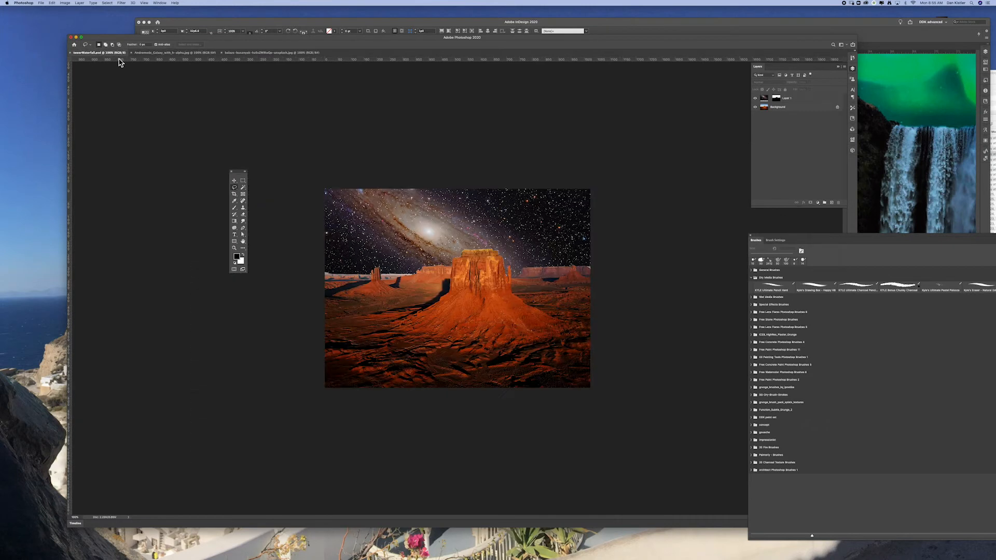
pyautogui.press('super+v')
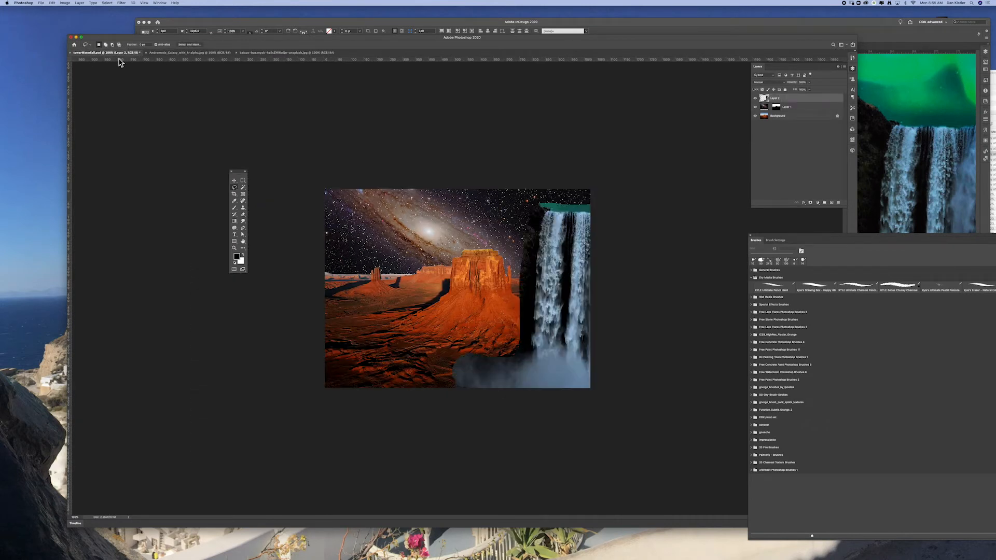
# Scale the waterfall layer down and place it on the front of the butte just below its top, and apply the transform
pyautogui.click(234, 181)
pyautogui.moveTo(589, 261); pyautogui.dragTo(486, 313)
pyautogui.moveTo(652, 237); pyautogui.dragTo(491, 346)
pyautogui.moveTo(436, 365); pyautogui.dragTo(505, 276)
pyautogui.moveTo(565, 249); pyautogui.dragTo(465, 312)
pyautogui.moveTo(418, 356); pyautogui.dragTo(484, 300)
pyautogui.moveTo(534, 256); pyautogui.dragTo(499, 281)
pyautogui.moveTo(459, 309); pyautogui.dragTo(479, 290)
pyautogui.moveTo(521, 257); pyautogui.dragTo(516, 260)
pyautogui.moveTo(473, 293); pyautogui.dragTo(475, 292)
pyautogui.moveTo(474, 293); pyautogui.dragTo(475, 295)
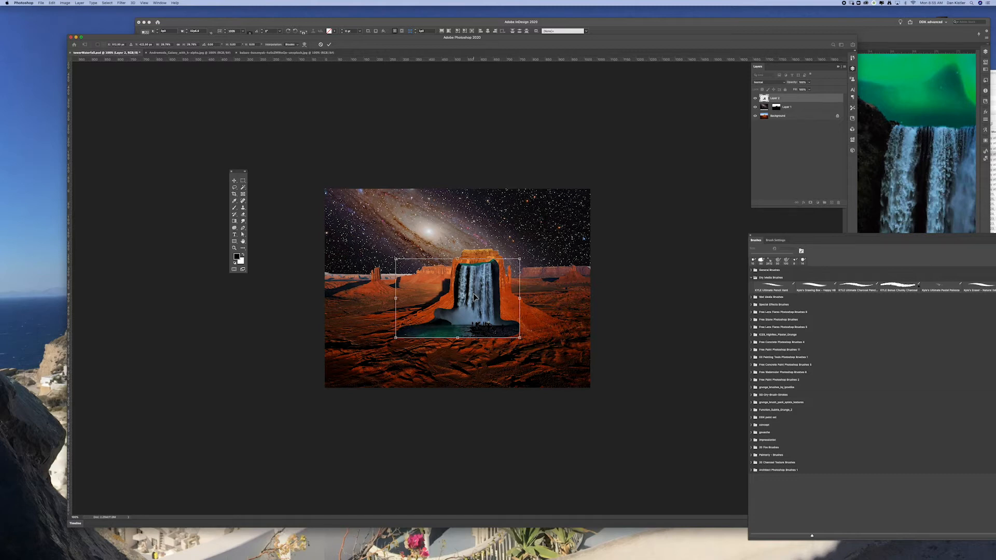
pyautogui.click(254, 192)
# Choose the Eraser tool with a Soft Round brush and reduce the brush size
pyautogui.click(243, 214)
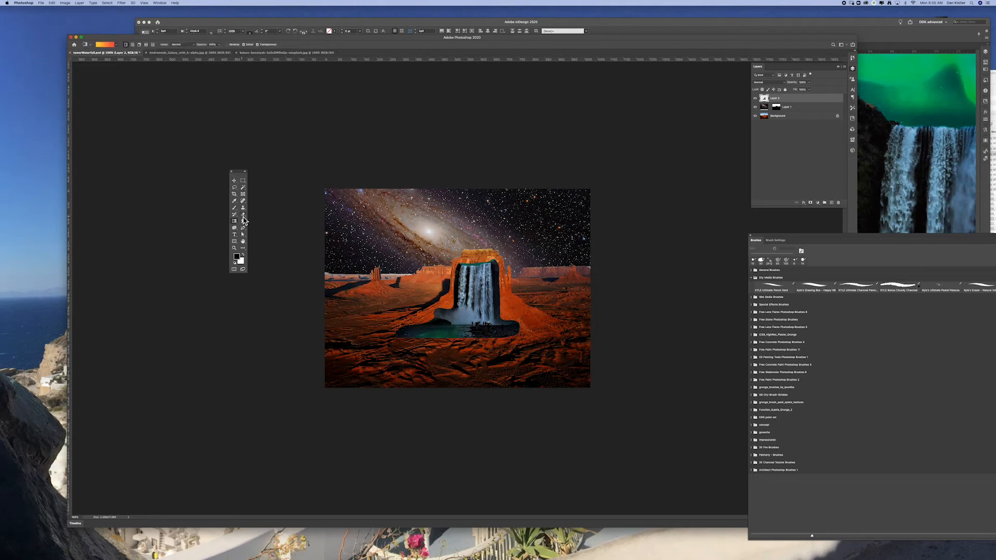
pyautogui.press('super+space')
pyautogui.press('super+space')
pyautogui.moveTo(492, 272); pyautogui.dragTo(527, 291)
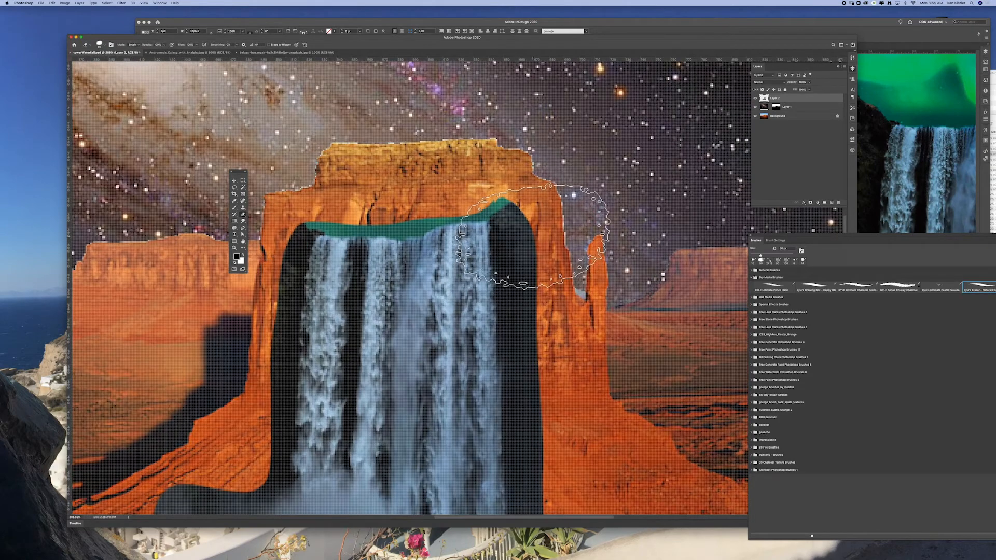
pyautogui.click(103, 46)
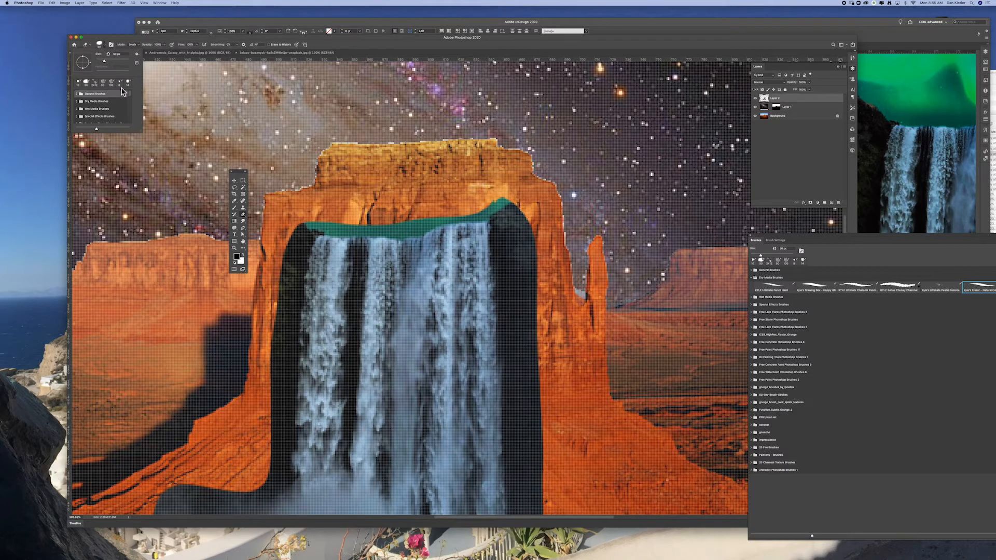
pyautogui.press('Escape')
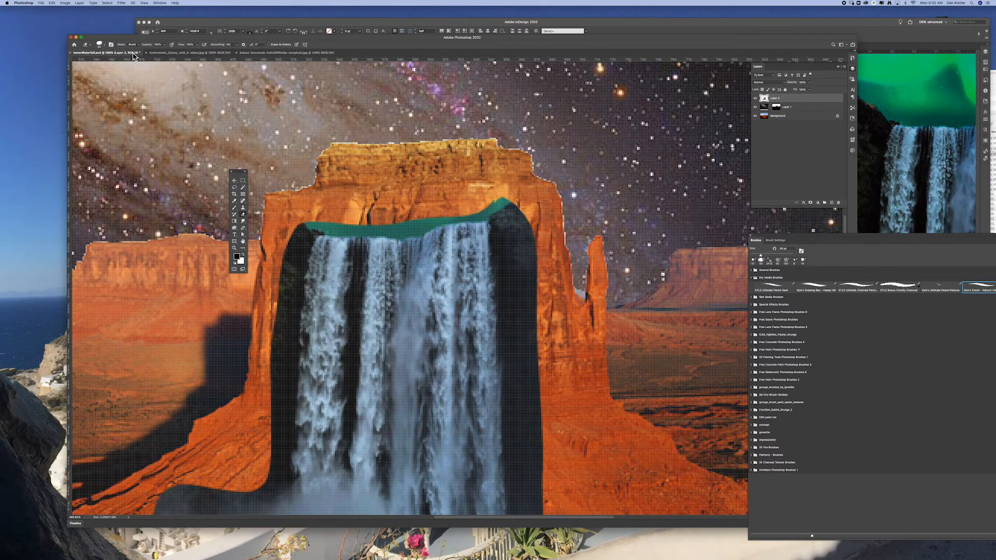
pyautogui.moveTo(209, 38); pyautogui.dragTo(467, 115)
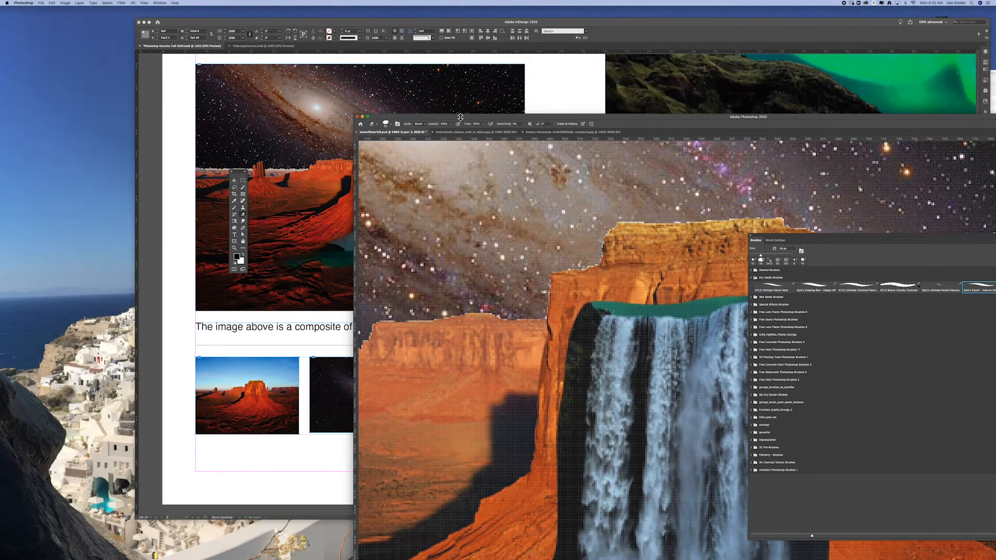
pyautogui.click(386, 124)
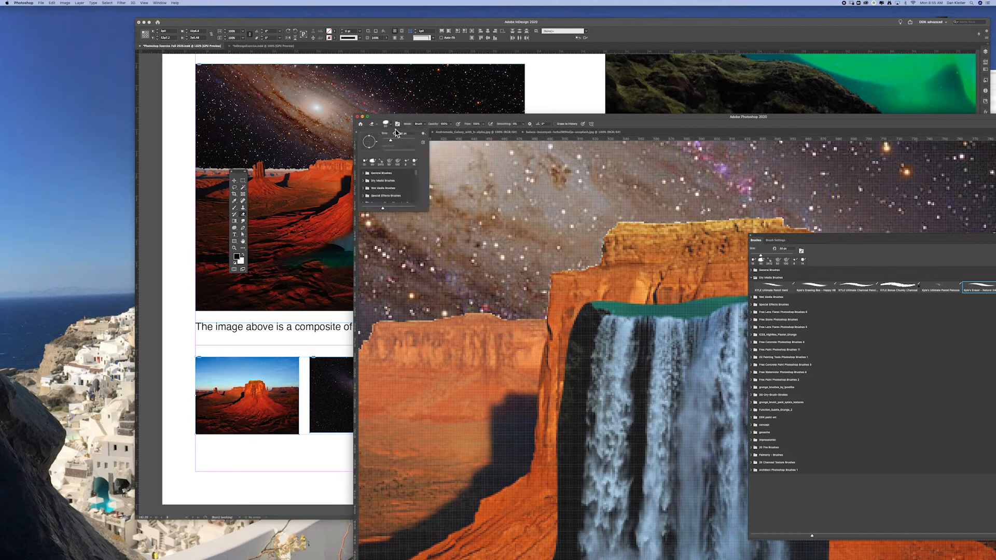
pyautogui.click(363, 174)
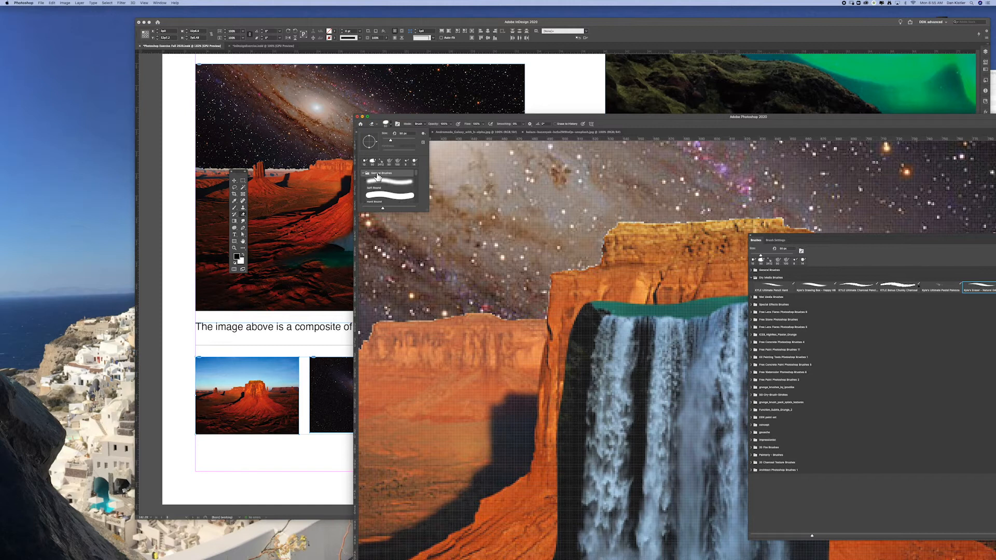
pyautogui.click(398, 183)
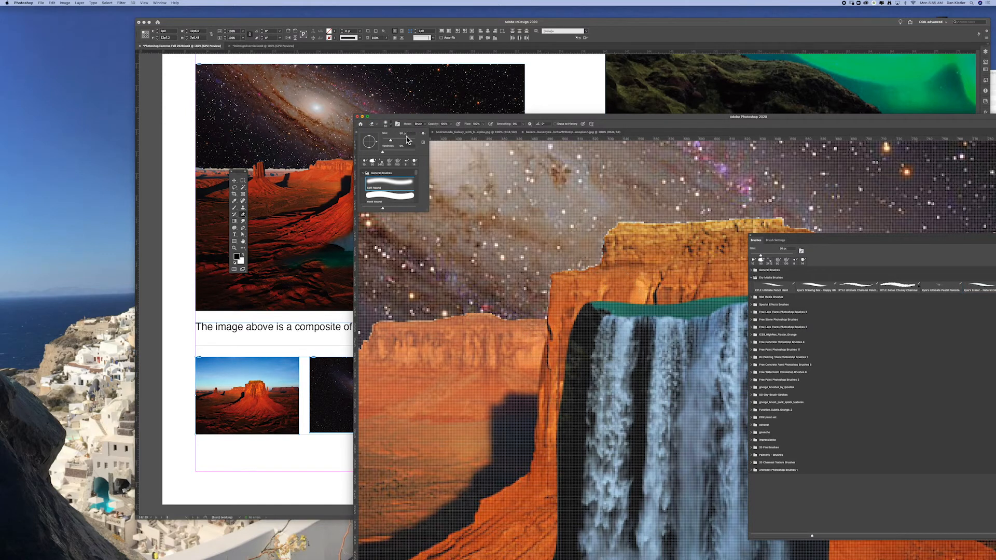
pyautogui.moveTo(395, 144); pyautogui.dragTo(379, 142)
# Try erasing the dark rock along the waterfall's right edge and undo the stroke
pyautogui.moveTo(500, 118)
pyautogui.mouseDown()
pyautogui.moveTo(332, 93)
pyautogui.moveTo(256, 70)
pyautogui.mouseUp()
pyautogui.moveTo(550, 254)
pyautogui.mouseDown()
pyautogui.moveTo(580, 265)
pyautogui.moveTo(573, 292)
pyautogui.moveTo(502, 315)
pyautogui.moveTo(549, 291)
pyautogui.mouseUp()
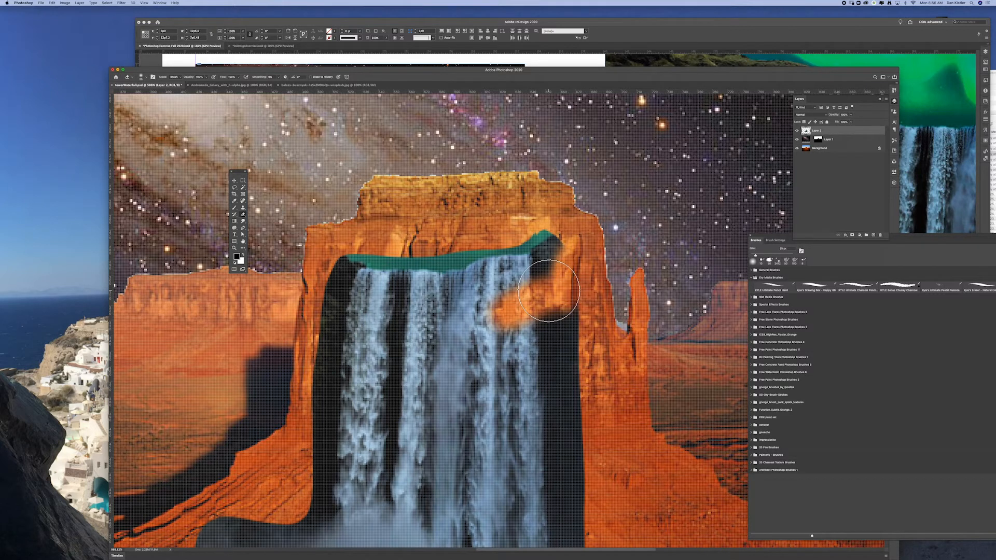
pyautogui.press('super+z')
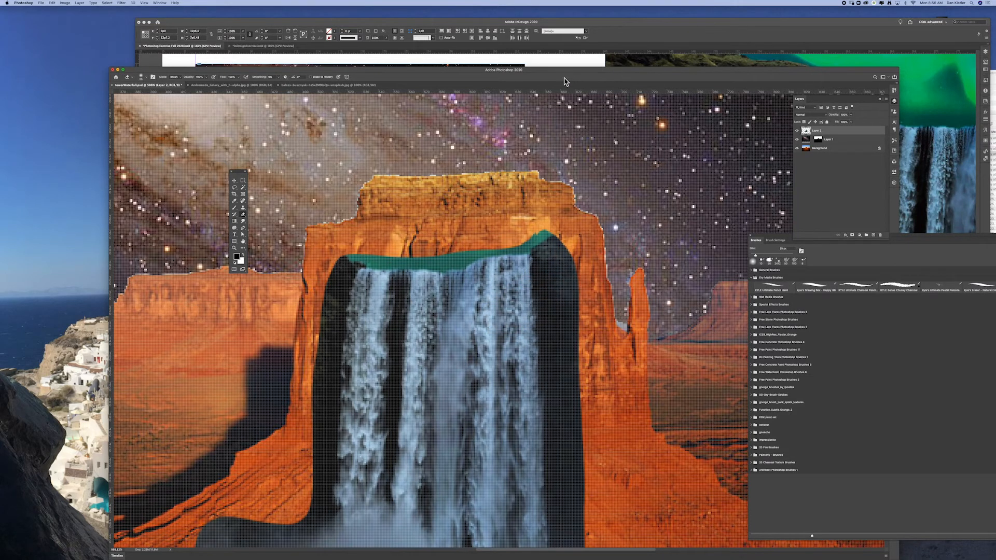
# Rename the pasted waterfall layer to waterfall and add a layer mask to it
pyautogui.press('super+0')
pyautogui.moveTo(627, 73); pyautogui.dragTo(603, 35)
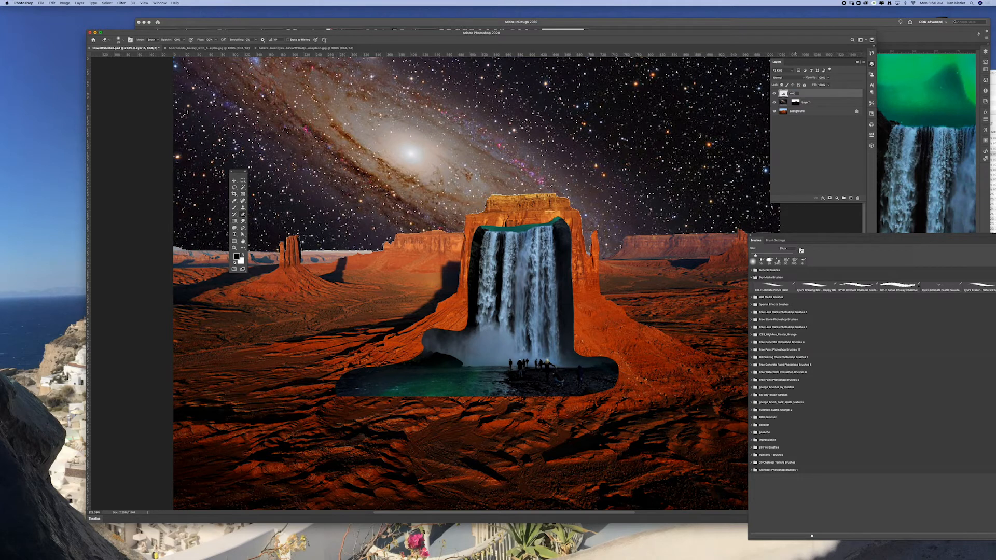
pyautogui.press('Return')
pyautogui.click(830, 197)
pyautogui.moveTo(777, 63); pyautogui.dragTo(620, 231)
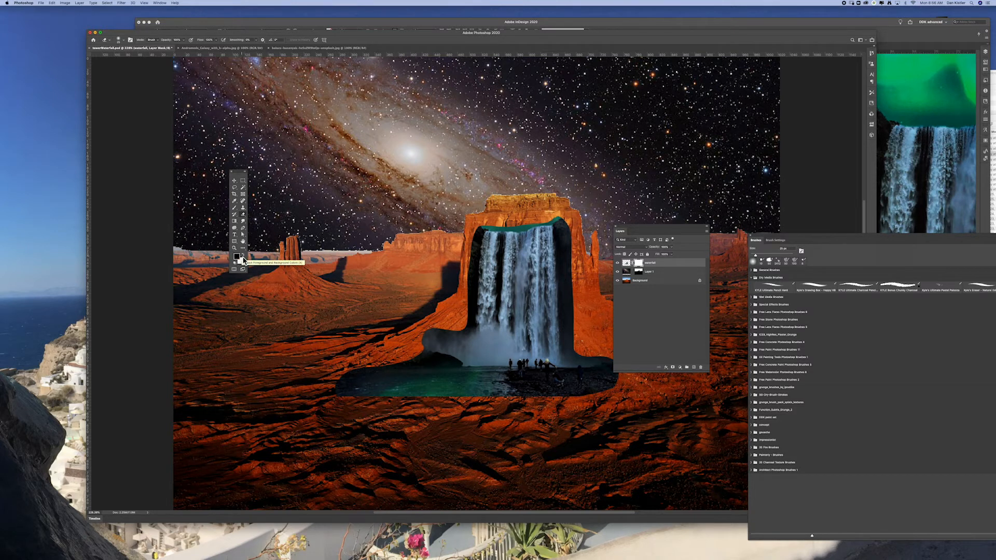
# Set up the Brush tool with a Soft Round tip and black foreground for the waterfall mask, and reposition the document window
pyautogui.click(243, 256)
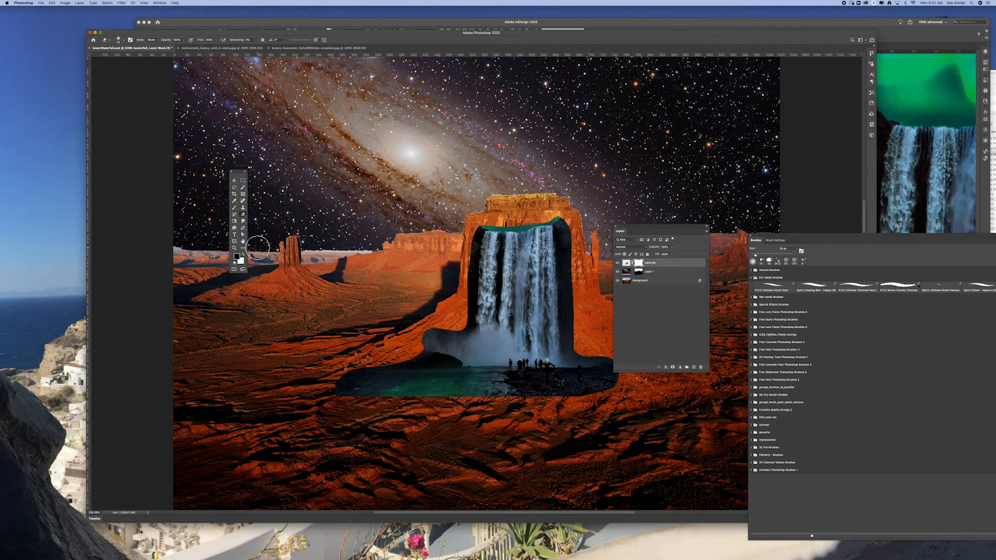
pyautogui.press('x')
pyautogui.press('x')
pyautogui.click(234, 208)
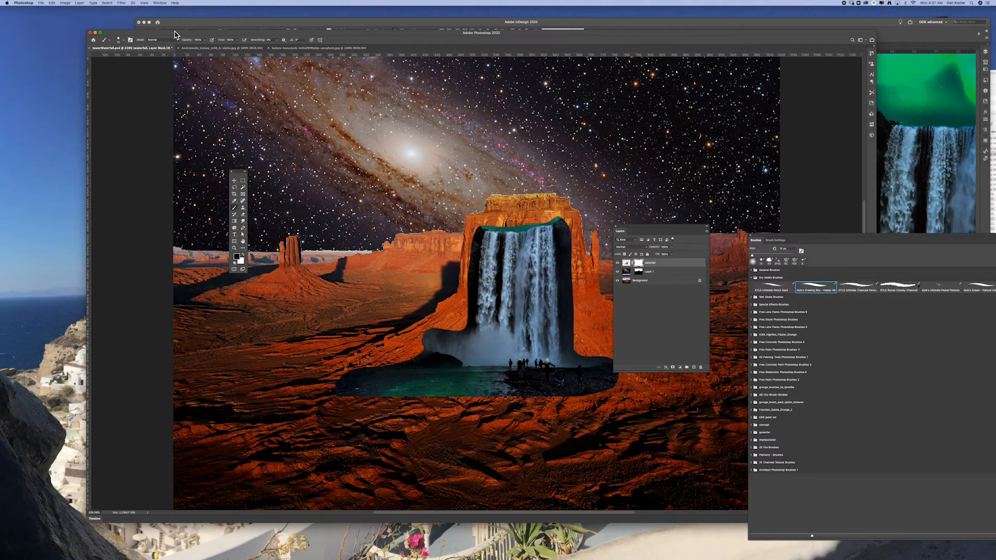
pyautogui.moveTo(218, 31); pyautogui.dragTo(459, 154)
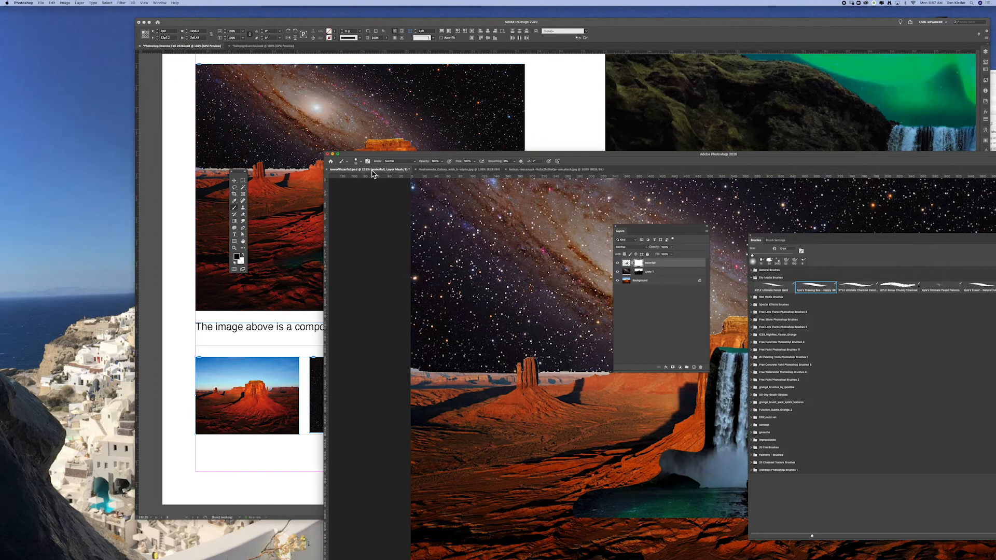
pyautogui.click(361, 163)
pyautogui.click(371, 220)
pyautogui.doubleClick(599, 154)
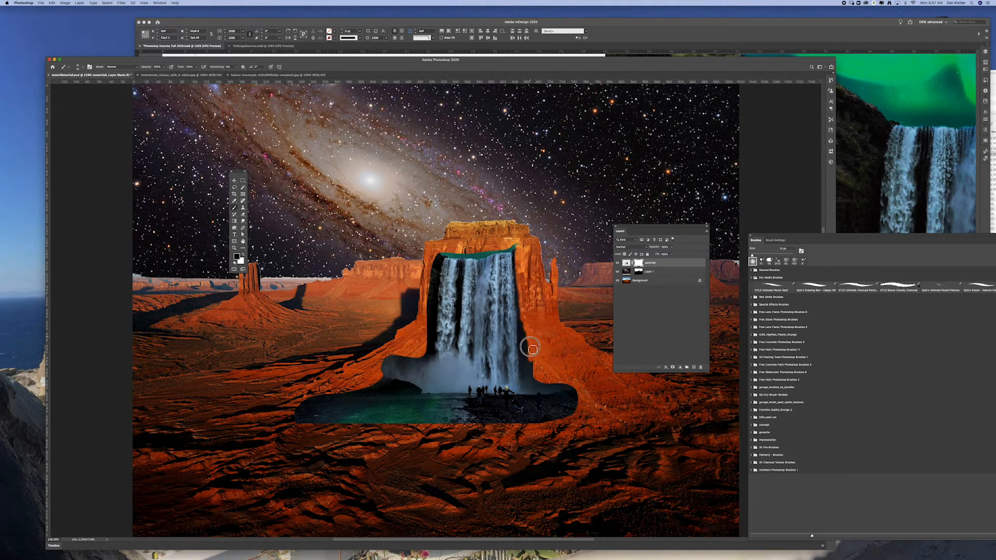
# Mask out the dark rock along the waterfall's right edge, and try hiding and restoring a streak across the falls
pyautogui.moveTo(525, 316)
pyautogui.mouseDown()
pyautogui.moveTo(523, 356)
pyautogui.moveTo(536, 359)
pyautogui.mouseUp()
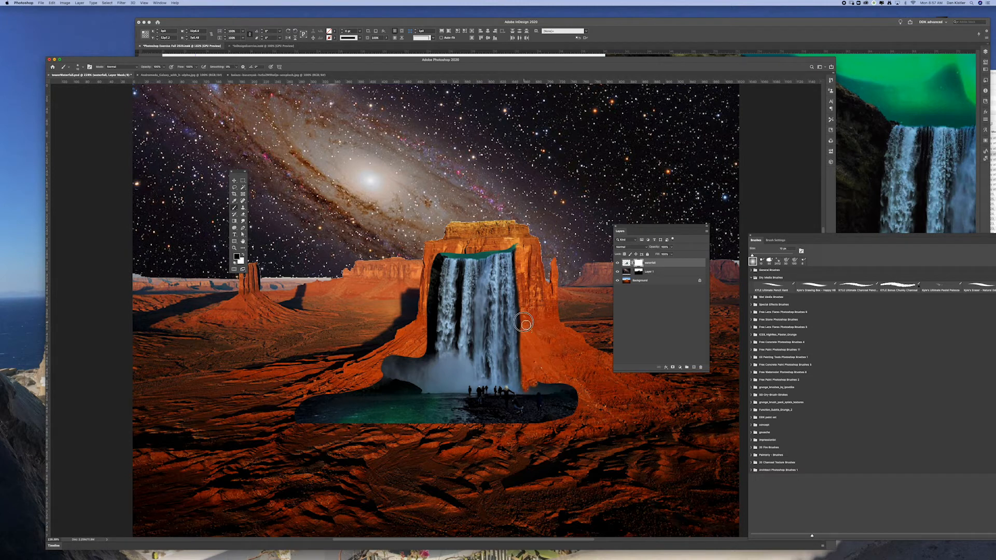
pyautogui.moveTo(517, 252)
pyautogui.mouseDown()
pyautogui.moveTo(493, 250)
pyautogui.moveTo(480, 279)
pyautogui.mouseUp()
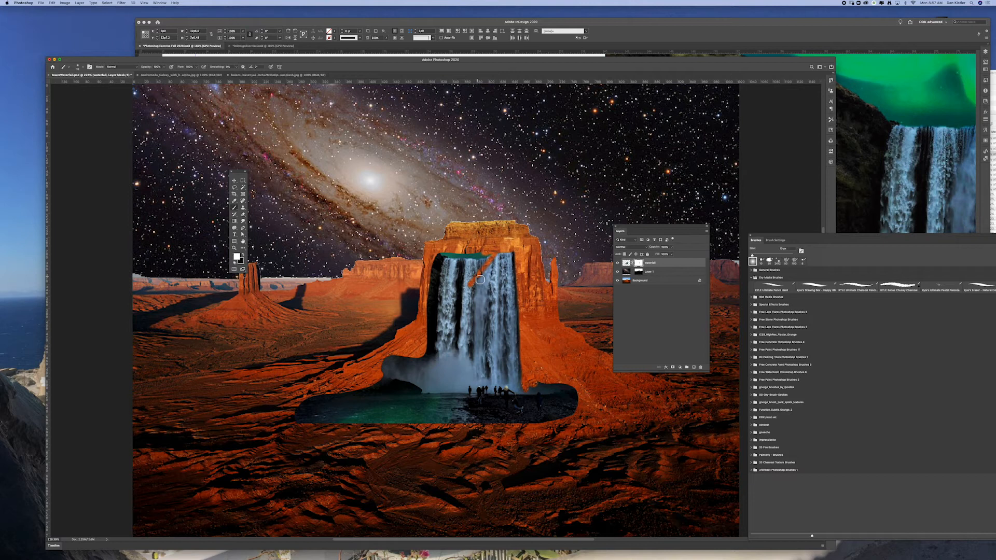
pyautogui.moveTo(477, 286); pyautogui.dragTo(493, 258)
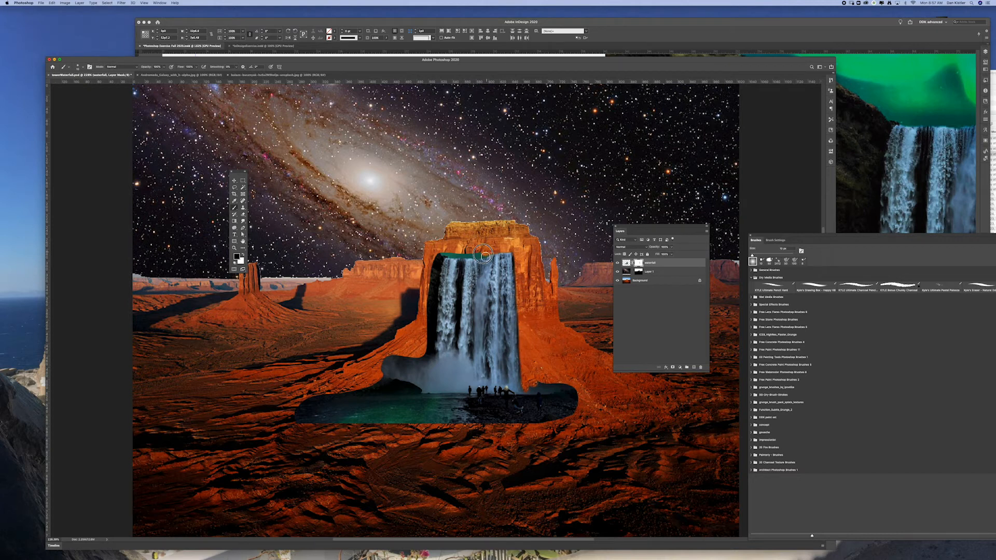
# Mask out the green strip above the falls and, with a smaller brush, the dark rock down the waterfall's left edge
pyautogui.moveTo(484, 254)
pyautogui.mouseDown()
pyautogui.moveTo(515, 265)
pyautogui.moveTo(496, 252)
pyautogui.moveTo(464, 262)
pyautogui.moveTo(361, 248)
pyautogui.mouseUp()
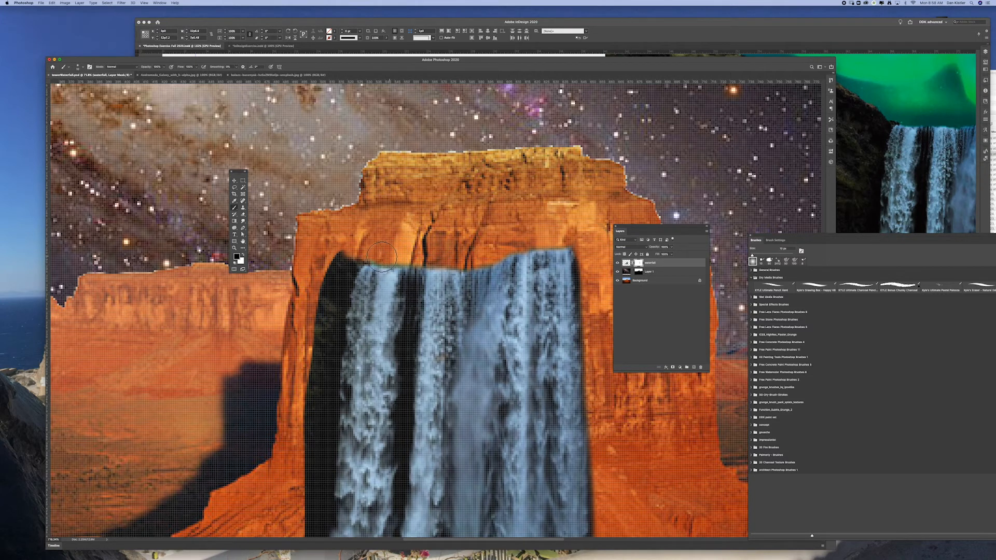
pyautogui.moveTo(381, 257)
pyautogui.mouseDown()
pyautogui.moveTo(438, 251)
pyautogui.moveTo(344, 253)
pyautogui.moveTo(331, 265)
pyautogui.moveTo(345, 251)
pyautogui.moveTo(324, 289)
pyautogui.mouseUp()
pyautogui.press('[')
pyautogui.press('[')
pyautogui.press('[')
pyautogui.press('[')
pyautogui.press('[')
pyautogui.press('[')
pyautogui.press('[')
pyautogui.moveTo(373, 260)
pyautogui.mouseDown()
pyautogui.moveTo(334, 316)
pyautogui.moveTo(356, 257)
pyautogui.moveTo(332, 330)
pyautogui.moveTo(357, 257)
pyautogui.moveTo(337, 331)
pyautogui.moveTo(341, 294)
pyautogui.moveTo(336, 358)
pyautogui.moveTo(359, 259)
pyautogui.moveTo(332, 408)
pyautogui.moveTo(322, 324)
pyautogui.moveTo(314, 401)
pyautogui.moveTo(315, 333)
pyautogui.moveTo(307, 431)
pyautogui.moveTo(318, 335)
pyautogui.moveTo(336, 421)
pyautogui.mouseUp()
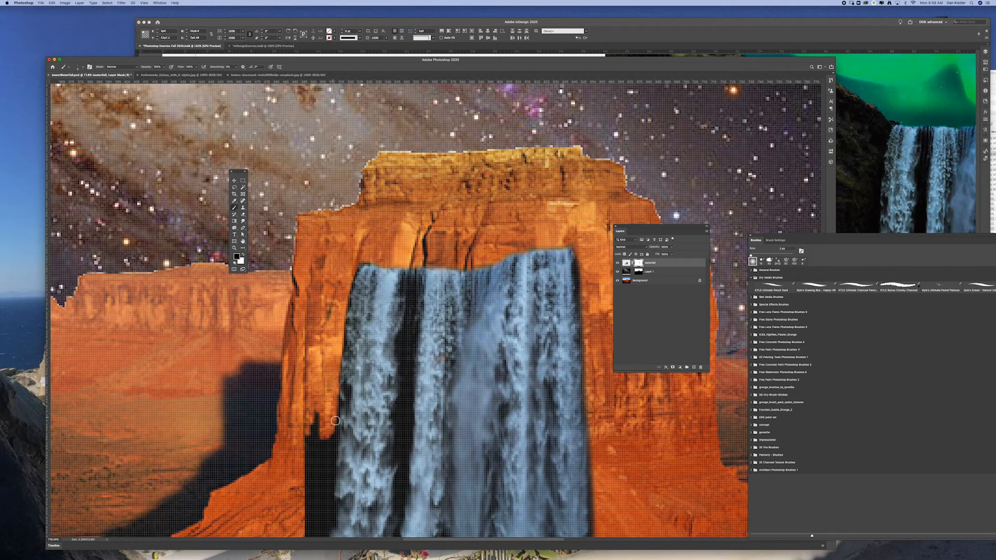
pyautogui.scroll(-10, 314, 154)
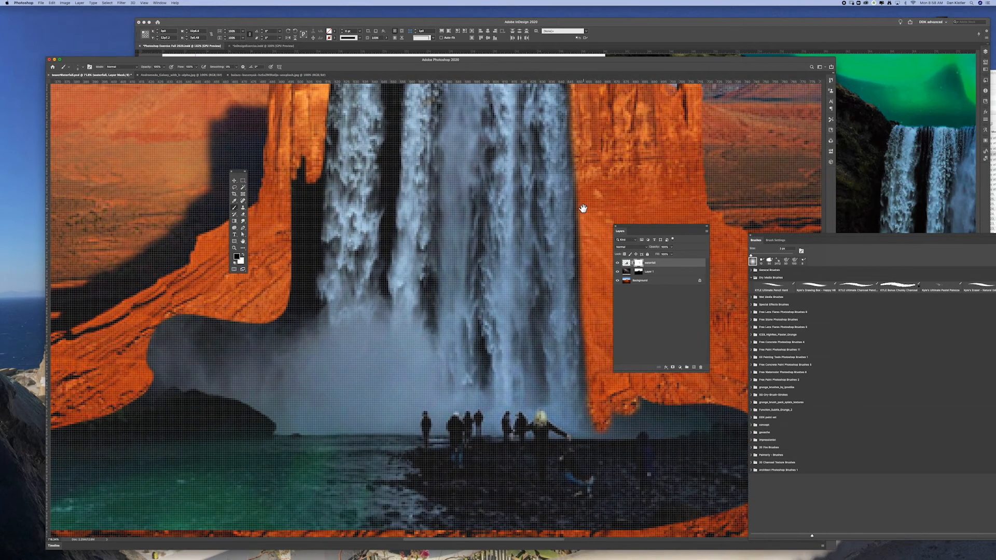
pyautogui.moveTo(314, 154)
pyautogui.mouseDown()
pyautogui.moveTo(314, 309)
pyautogui.moveTo(299, 325)
pyautogui.moveTo(277, 322)
pyautogui.moveTo(292, 285)
pyautogui.moveTo(301, 308)
pyautogui.moveTo(312, 306)
pyautogui.moveTo(300, 315)
pyautogui.moveTo(316, 188)
pyautogui.moveTo(313, 286)
pyautogui.moveTo(291, 296)
pyautogui.moveTo(302, 156)
pyautogui.moveTo(308, 177)
pyautogui.moveTo(285, 212)
pyautogui.mouseUp()
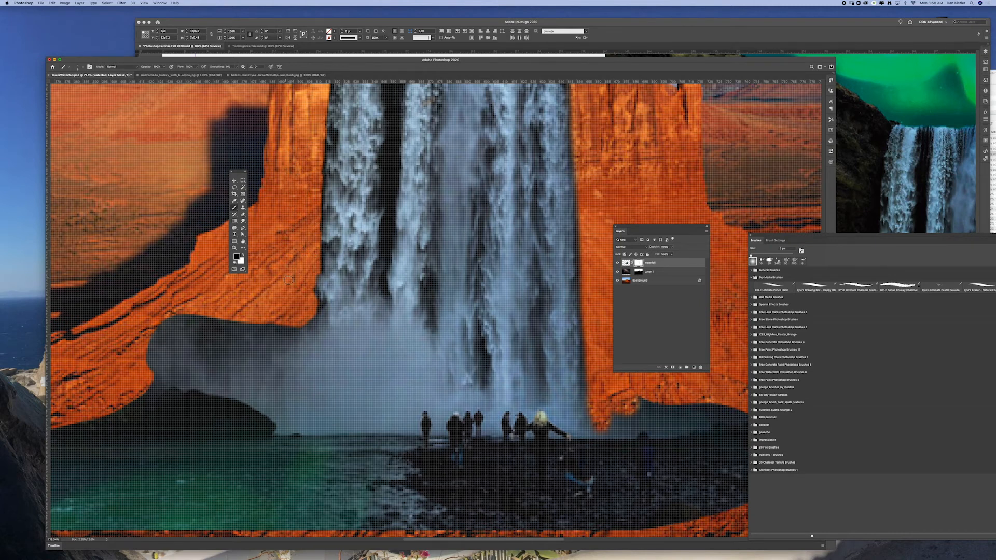
# Mask out the dark area above the rocky shore to the right of the waterfall's base
pyautogui.moveTo(645, 401); pyautogui.dragTo(517, 346)
pyautogui.moveTo(453, 362)
pyautogui.mouseDown()
pyautogui.moveTo(510, 369)
pyautogui.moveTo(488, 373)
pyautogui.moveTo(501, 349)
pyautogui.moveTo(488, 341)
pyautogui.moveTo(471, 359)
pyautogui.moveTo(640, 376)
pyautogui.moveTo(600, 372)
pyautogui.moveTo(584, 348)
pyautogui.moveTo(517, 371)
pyautogui.moveTo(529, 331)
pyautogui.moveTo(492, 341)
pyautogui.moveTo(529, 348)
pyautogui.moveTo(511, 366)
pyautogui.moveTo(532, 372)
pyautogui.mouseUp()
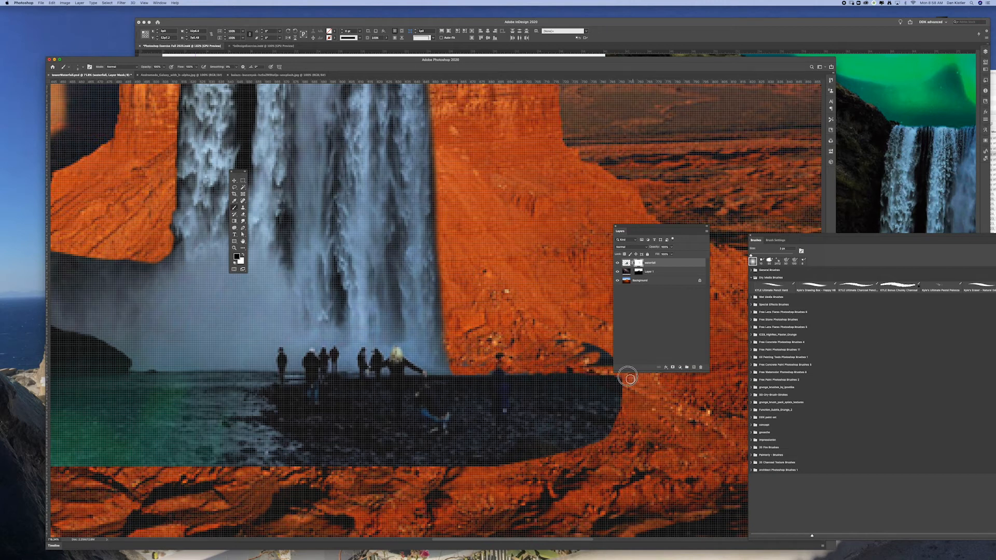
pyautogui.moveTo(600, 364)
pyautogui.mouseDown()
pyautogui.moveTo(584, 347)
pyautogui.moveTo(591, 363)
pyautogui.mouseUp()
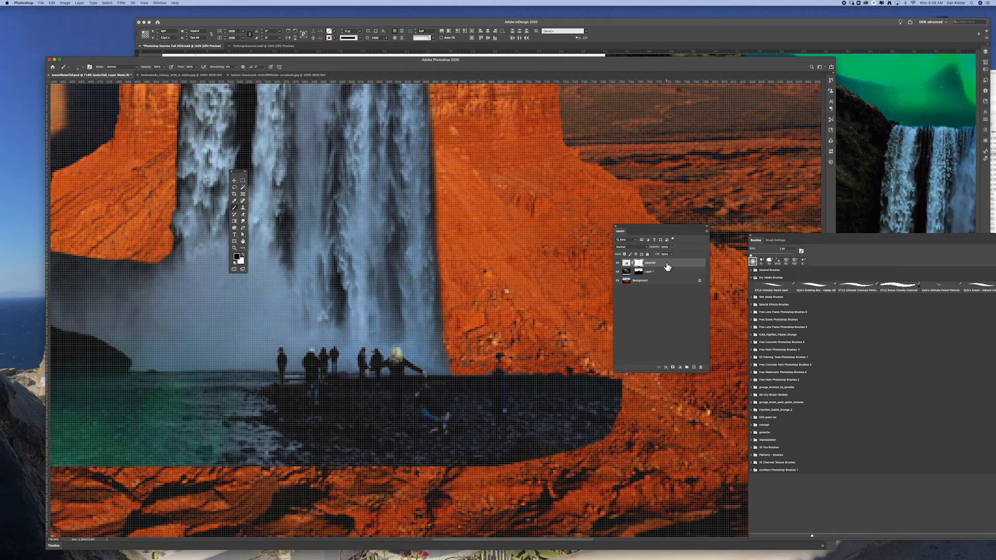
# Hide the layers below the waterfall, mask out the leftover specks above the rocky shore, and show the layers again
pyautogui.click(618, 280)
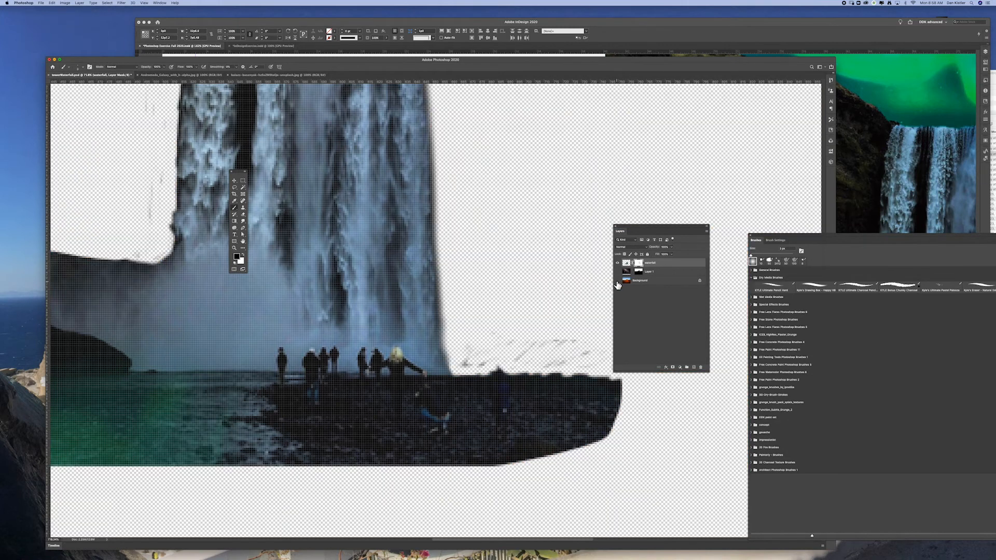
pyautogui.moveTo(591, 354)
pyautogui.mouseDown()
pyautogui.moveTo(536, 363)
pyautogui.moveTo(540, 351)
pyautogui.moveTo(528, 349)
pyautogui.moveTo(517, 362)
pyautogui.moveTo(532, 343)
pyautogui.moveTo(524, 332)
pyautogui.moveTo(466, 361)
pyautogui.moveTo(574, 356)
pyautogui.moveTo(573, 366)
pyautogui.moveTo(629, 382)
pyautogui.mouseUp()
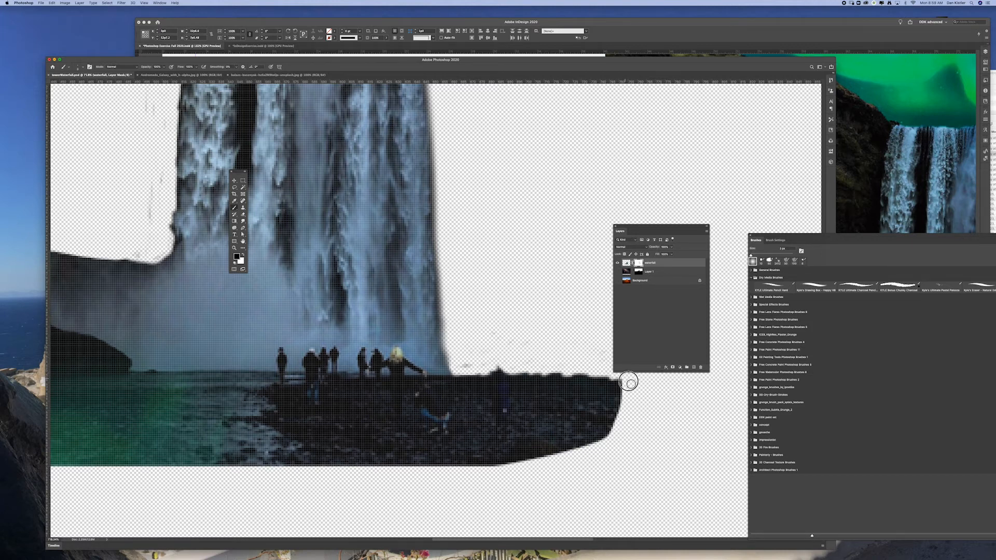
pyautogui.click(618, 281)
# Enlarge the soft brush and mask the mist and pool's upper left edge so they fade into the butte's orange slope
pyautogui.moveTo(410, 319); pyautogui.dragTo(540, 376)
pyautogui.moveTo(337, 360); pyautogui.dragTo(479, 307)
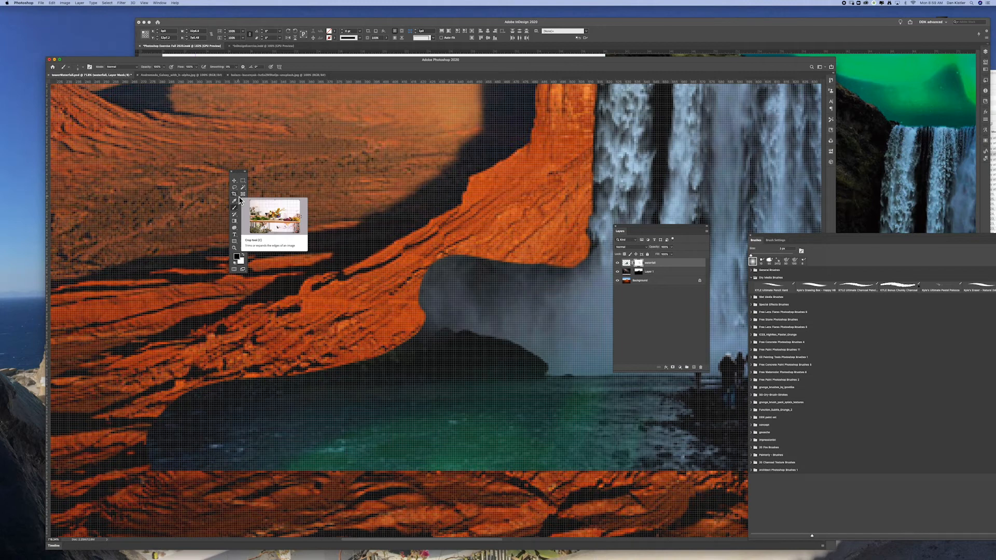
pyautogui.press(']')
pyautogui.press(']')
pyautogui.press(']')
pyautogui.press(']')
pyautogui.press(']')
pyautogui.press(']')
pyautogui.press(']')
pyautogui.press(']')
pyautogui.press(']')
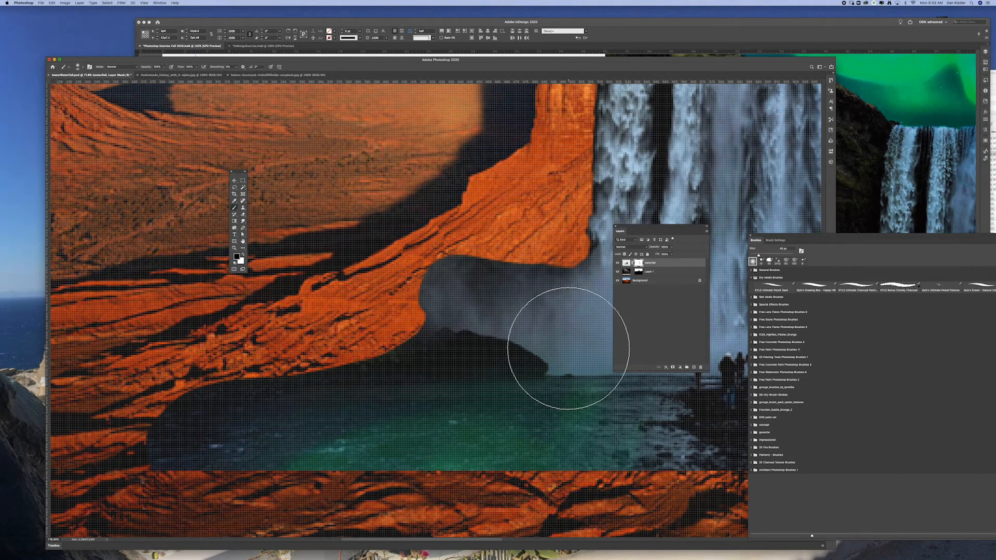
pyautogui.moveTo(478, 242)
pyautogui.mouseDown()
pyautogui.moveTo(442, 249)
pyautogui.moveTo(387, 323)
pyautogui.moveTo(518, 241)
pyautogui.moveTo(516, 289)
pyautogui.moveTo(530, 244)
pyautogui.moveTo(546, 253)
pyautogui.moveTo(423, 289)
pyautogui.moveTo(395, 329)
pyautogui.moveTo(233, 365)
pyautogui.moveTo(166, 397)
pyautogui.moveTo(212, 366)
pyautogui.moveTo(151, 409)
pyautogui.mouseUp()
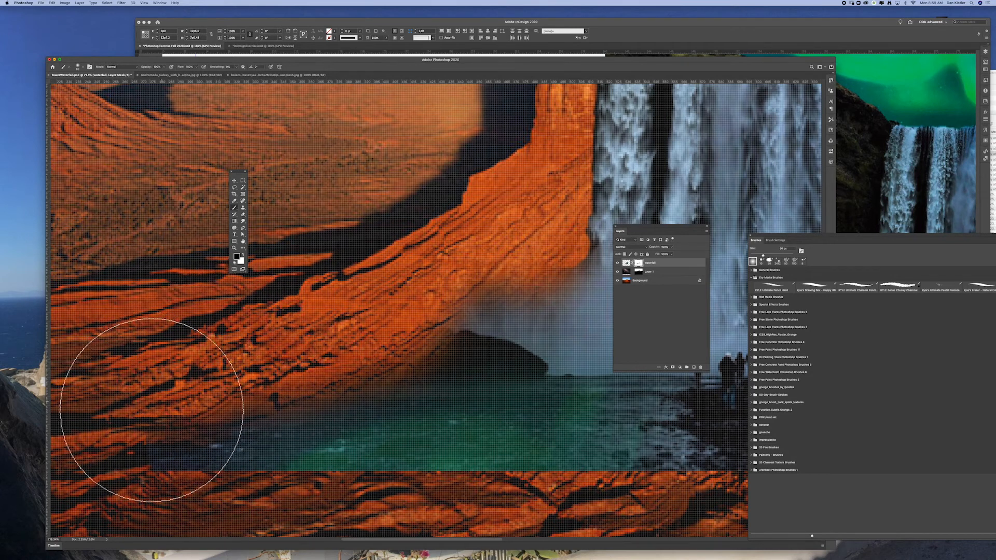
pyautogui.moveTo(476, 278); pyautogui.dragTo(502, 243)
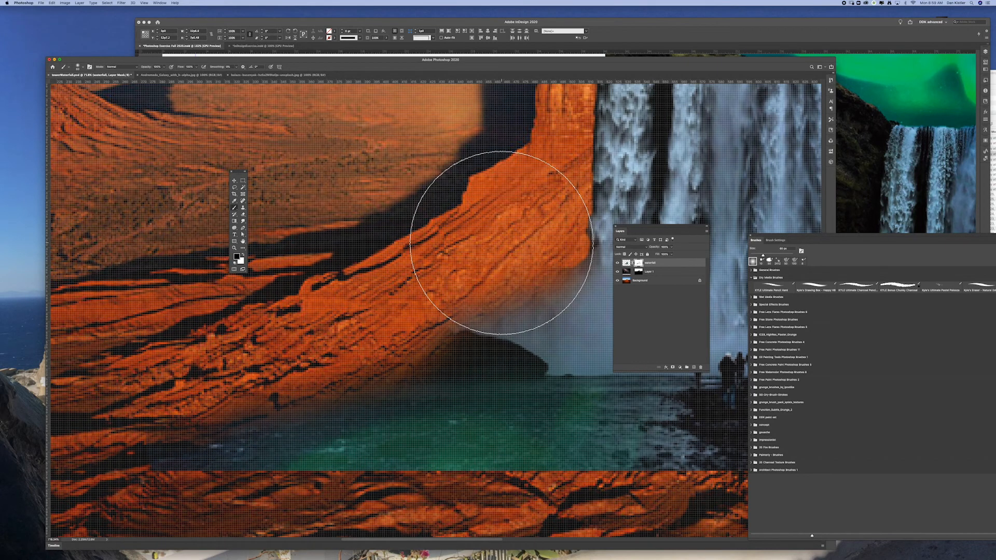
# Mask the straight lower edge of the pool and rocky shore so it blends softly into the desert floor
pyautogui.press('space')
pyautogui.moveTo(565, 434); pyautogui.dragTo(565, 310)
pyautogui.click(495, 369)
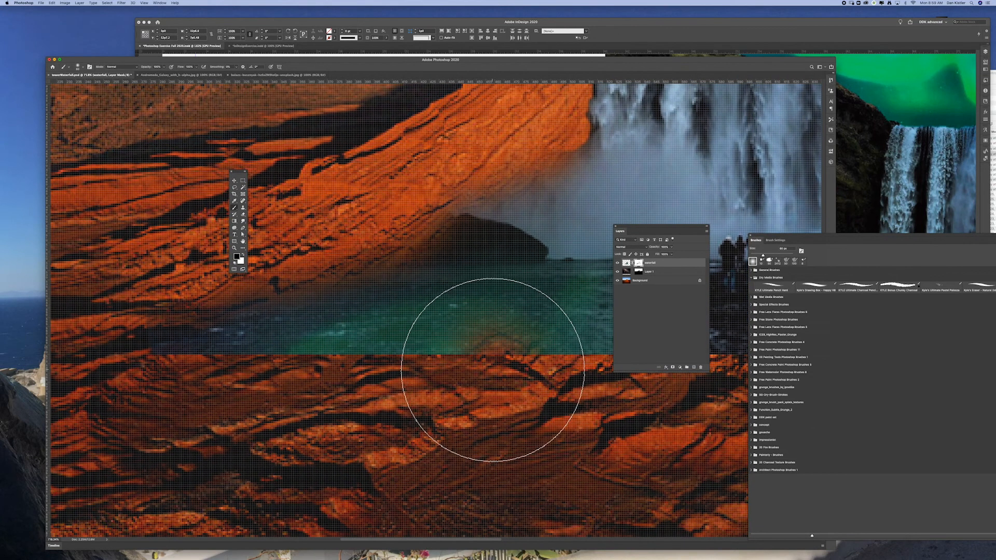
pyautogui.moveTo(473, 380)
pyautogui.mouseDown()
pyautogui.moveTo(364, 395)
pyautogui.moveTo(178, 393)
pyautogui.mouseUp()
pyautogui.moveTo(528, 427)
pyautogui.mouseDown()
pyautogui.moveTo(272, 438)
pyautogui.moveTo(254, 419)
pyautogui.moveTo(306, 411)
pyautogui.moveTo(593, 430)
pyautogui.moveTo(421, 461)
pyautogui.mouseUp()
pyautogui.moveTo(556, 406)
pyautogui.mouseDown()
pyautogui.moveTo(487, 424)
pyautogui.moveTo(266, 426)
pyautogui.moveTo(515, 432)
pyautogui.moveTo(543, 405)
pyautogui.moveTo(591, 277)
pyautogui.moveTo(534, 327)
pyautogui.mouseUp()
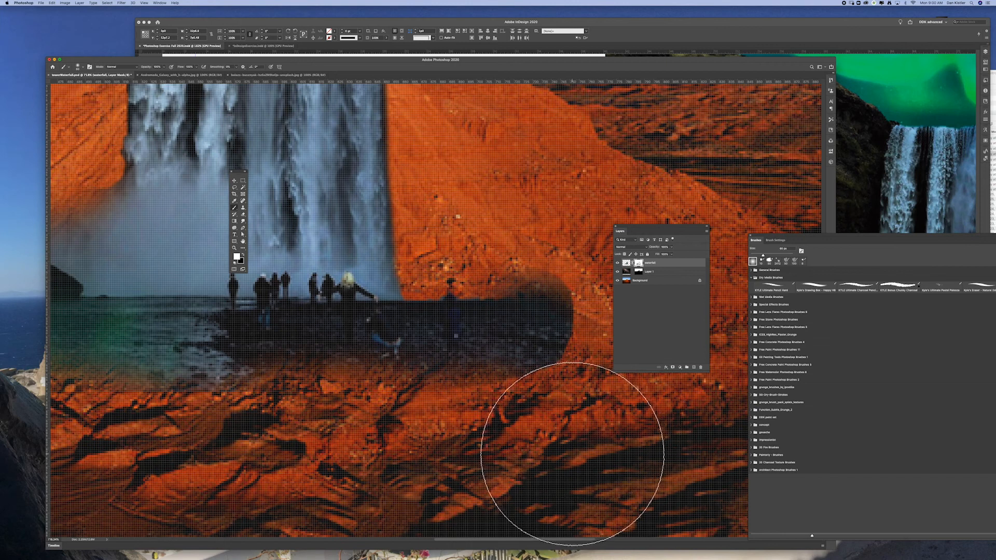
# Soften the rounded right end of the rocky shore on the mask, painting with black to fade it into the sand
pyautogui.moveTo(534, 266); pyautogui.dragTo(554, 273)
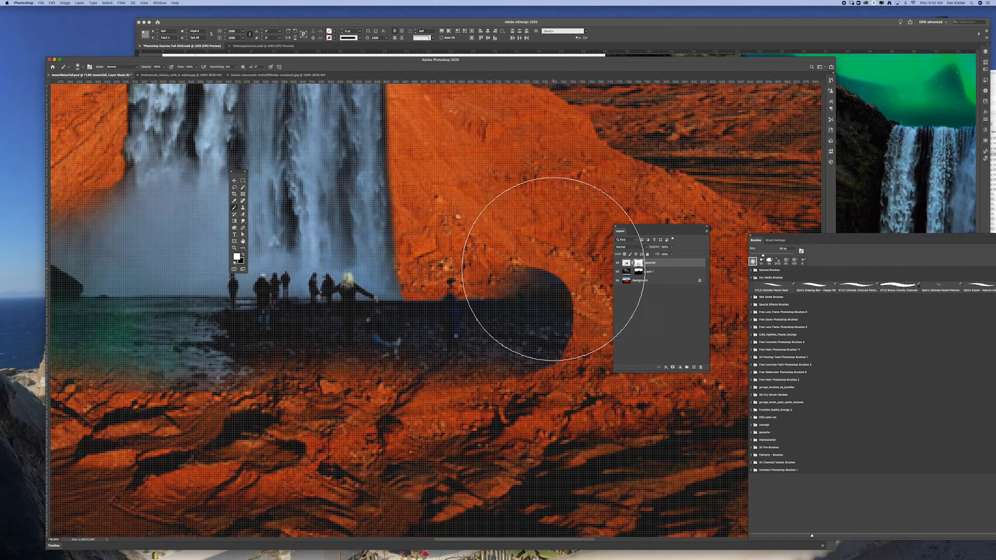
pyautogui.press('x')
pyautogui.click(548, 270)
pyautogui.click(515, 270)
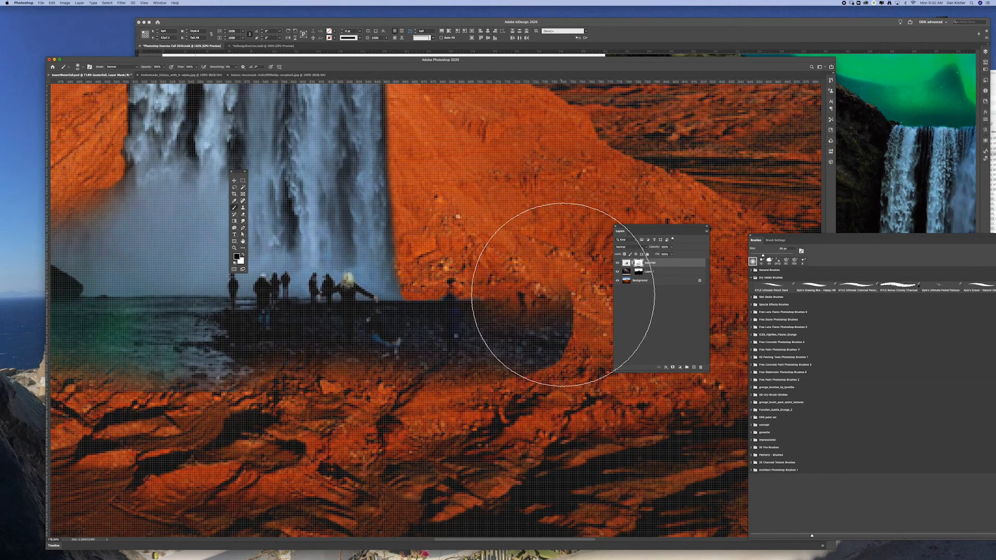
pyautogui.click(564, 295)
# Shift the waterfall layer's hue to a pinkish purple and raise its saturation slightly using Hue/Saturation
pyautogui.press('super+minus')
pyautogui.press('super+minus')
pyautogui.press('super+minus')
pyautogui.press('super+minus')
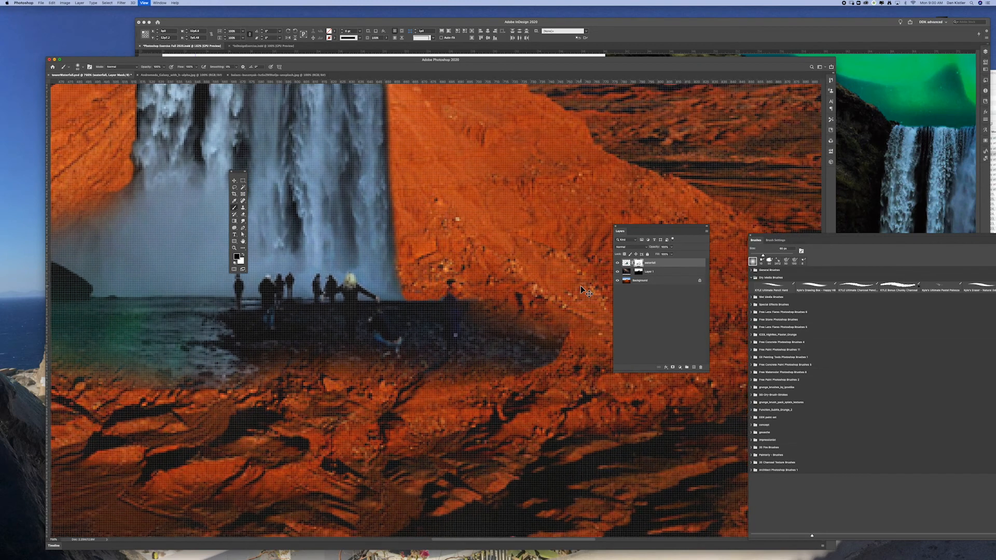
pyautogui.press('super+minus')
pyautogui.press('super+minus')
pyautogui.press('super+minus')
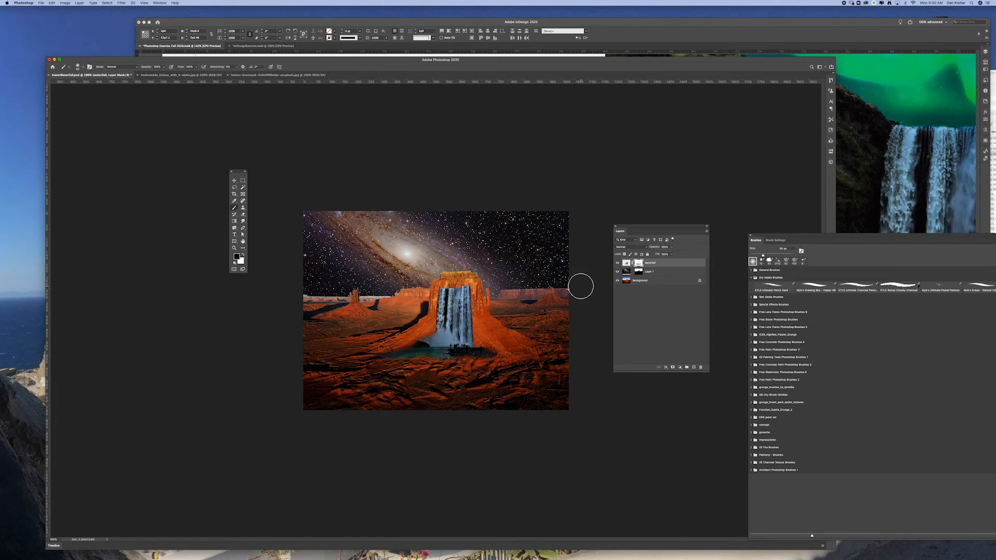
pyautogui.click(234, 181)
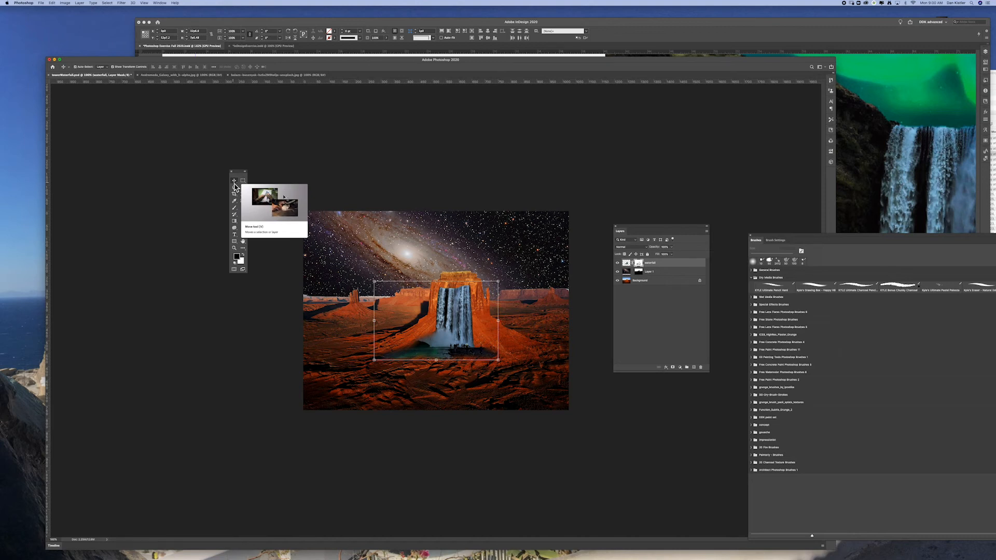
pyautogui.click(518, 179)
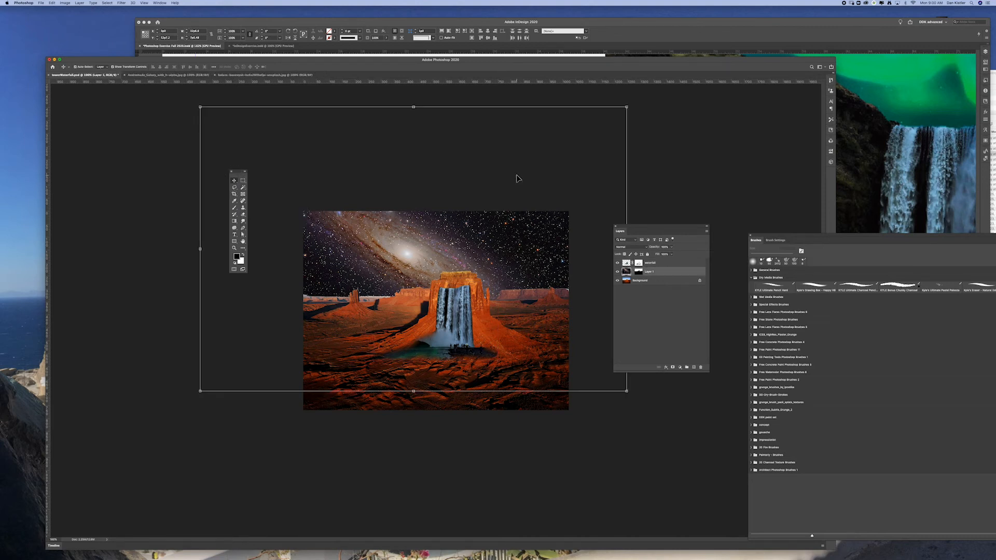
pyautogui.click(466, 326)
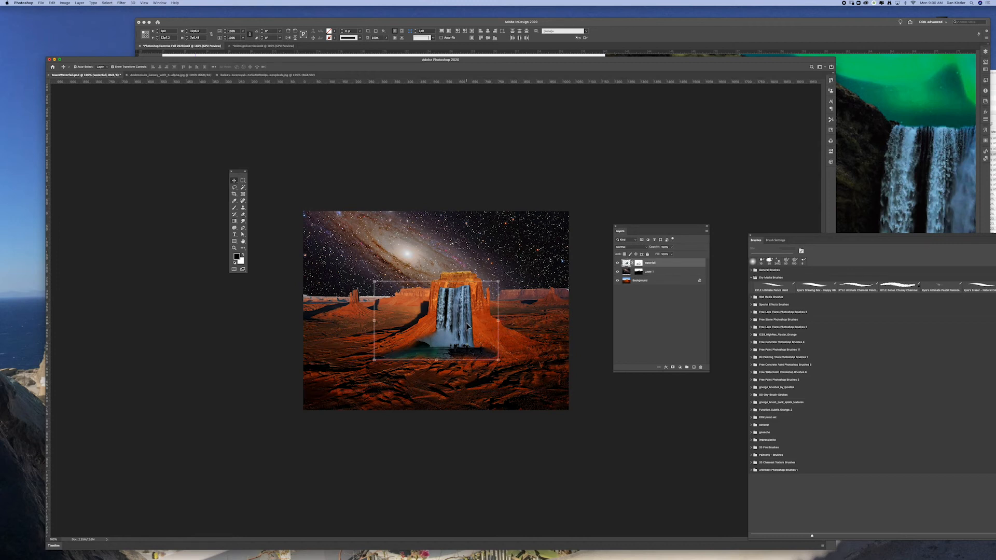
pyautogui.press('super+u')
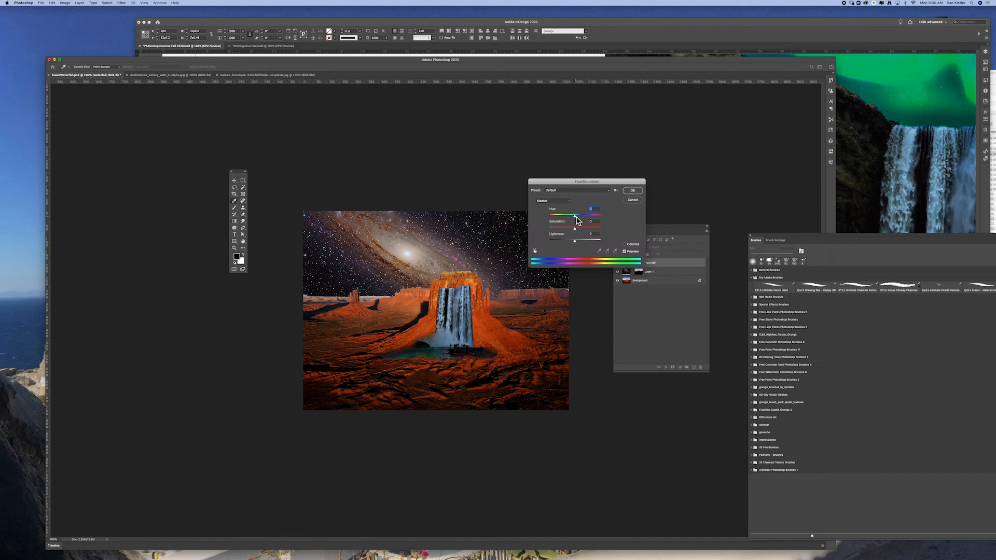
pyautogui.moveTo(572, 220); pyautogui.dragTo(600, 221)
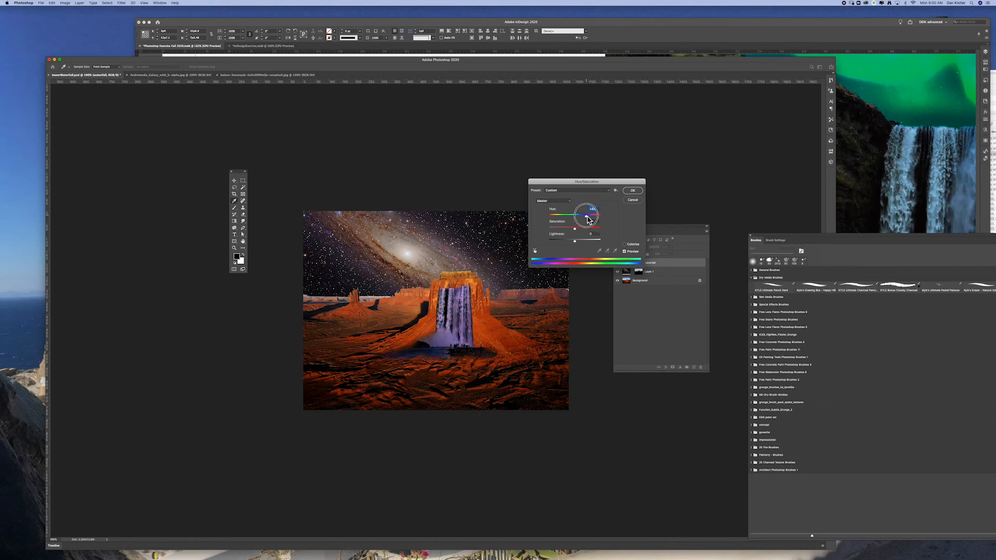
pyautogui.moveTo(576, 218); pyautogui.dragTo(564, 216)
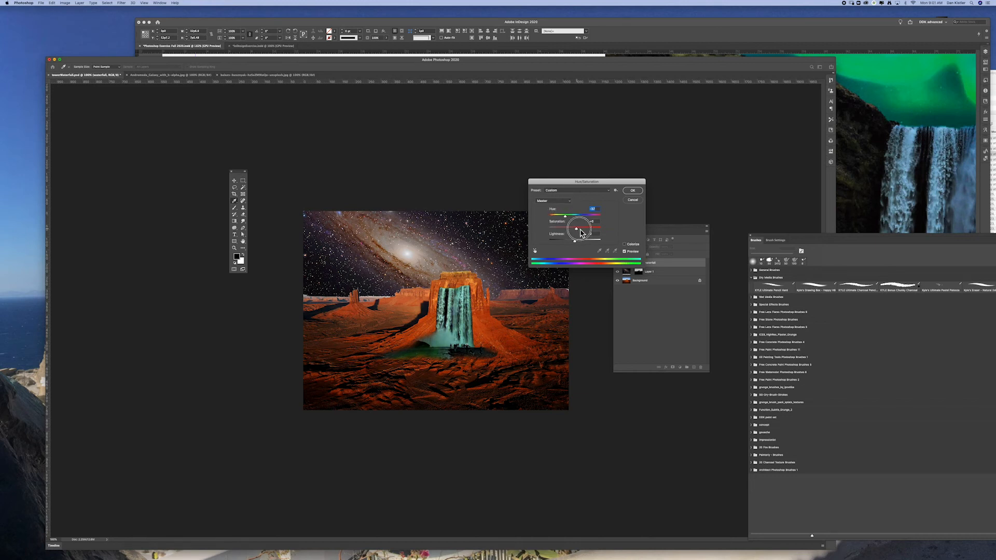
pyautogui.moveTo(568, 220); pyautogui.dragTo(598, 222)
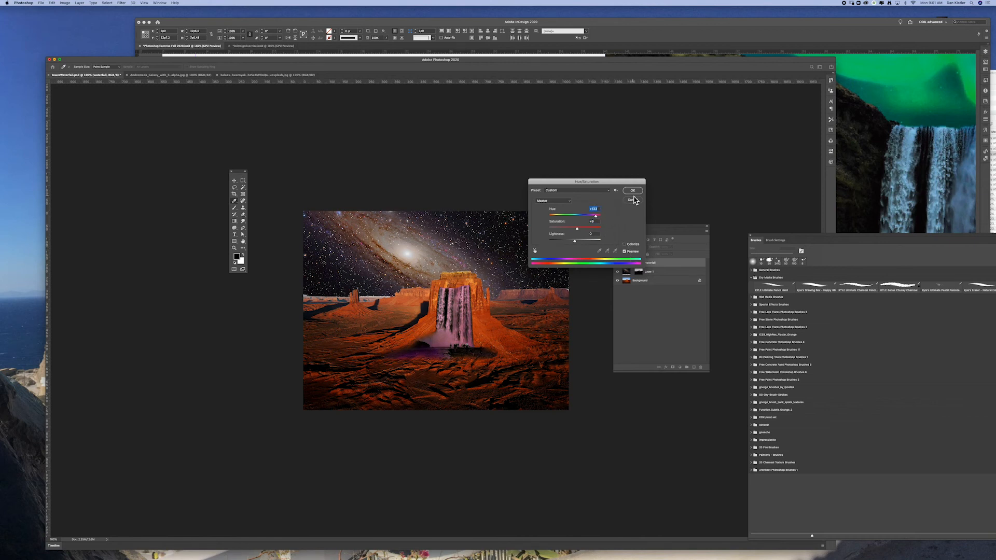
pyautogui.press('Return')
# Move the waterfall layer slightly up on the front of the butte and switch back to the Brush tool
pyautogui.press('v')
pyautogui.click(554, 317)
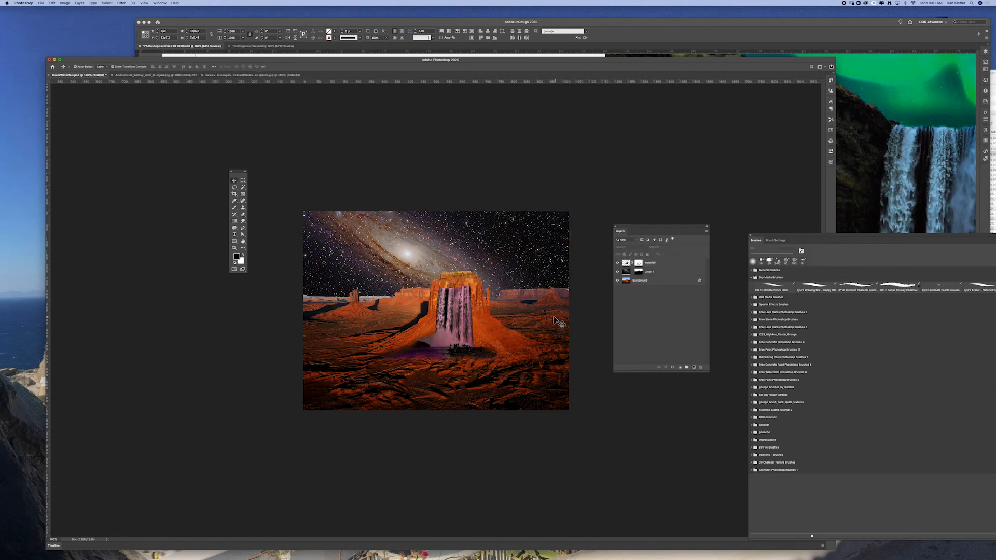
pyautogui.moveTo(439, 291); pyautogui.dragTo(461, 305)
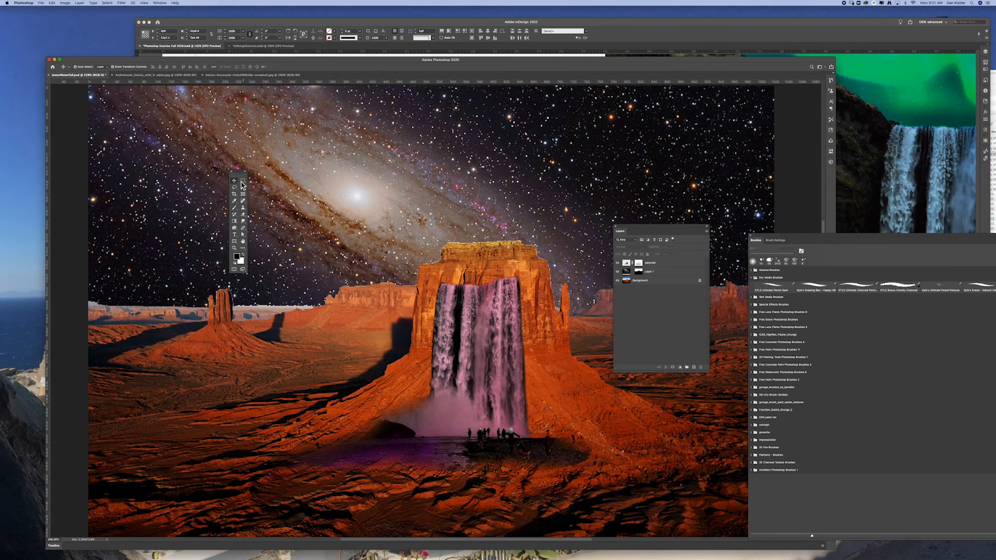
pyautogui.moveTo(501, 352)
pyautogui.mouseDown()
pyautogui.moveTo(509, 294)
pyautogui.moveTo(471, 179)
pyautogui.moveTo(511, 273)
pyautogui.moveTo(518, 358)
pyautogui.moveTo(504, 349)
pyautogui.moveTo(518, 341)
pyautogui.moveTo(504, 374)
pyautogui.moveTo(484, 357)
pyautogui.mouseUp()
pyautogui.click(235, 208)
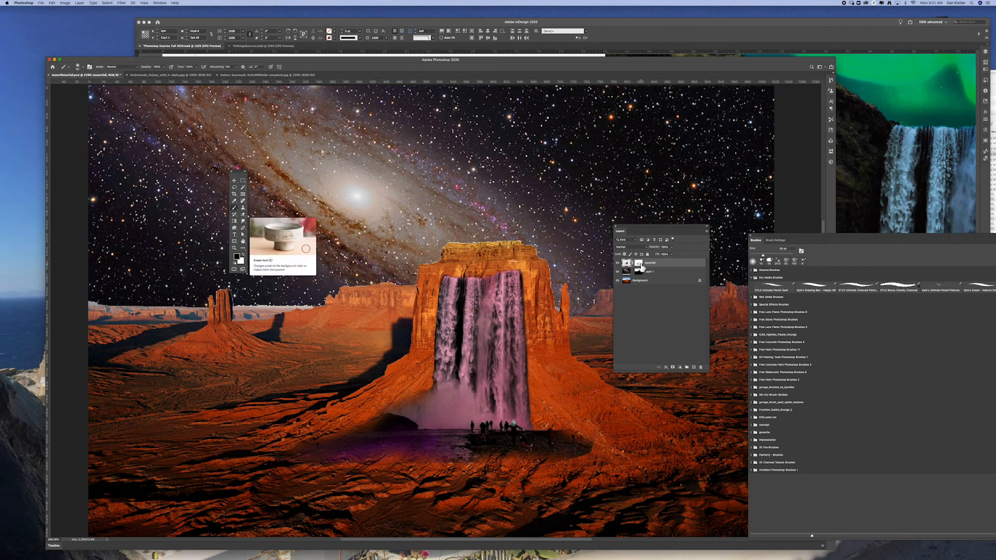
# Refine the waterfall's upper left edge on its layer mask with a short black stroke of a small brush
pyautogui.click(640, 264)
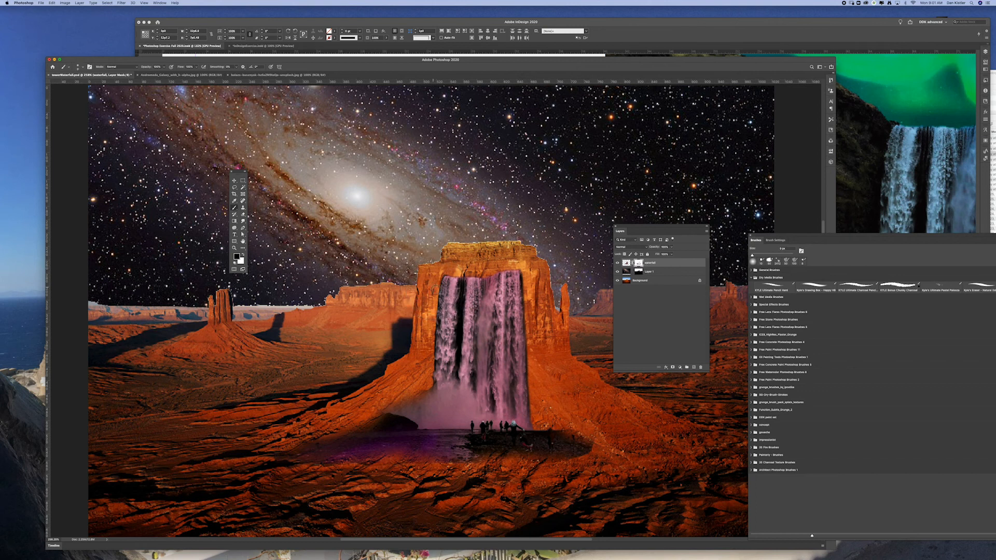
pyautogui.moveTo(432, 283); pyautogui.dragTo(431, 300)
pyautogui.click(627, 264)
pyautogui.click(639, 264)
# View the image at 100% and compare it with the original desert photo by hiding and reshowing the galaxy and waterfall layers
pyautogui.press('super+1')
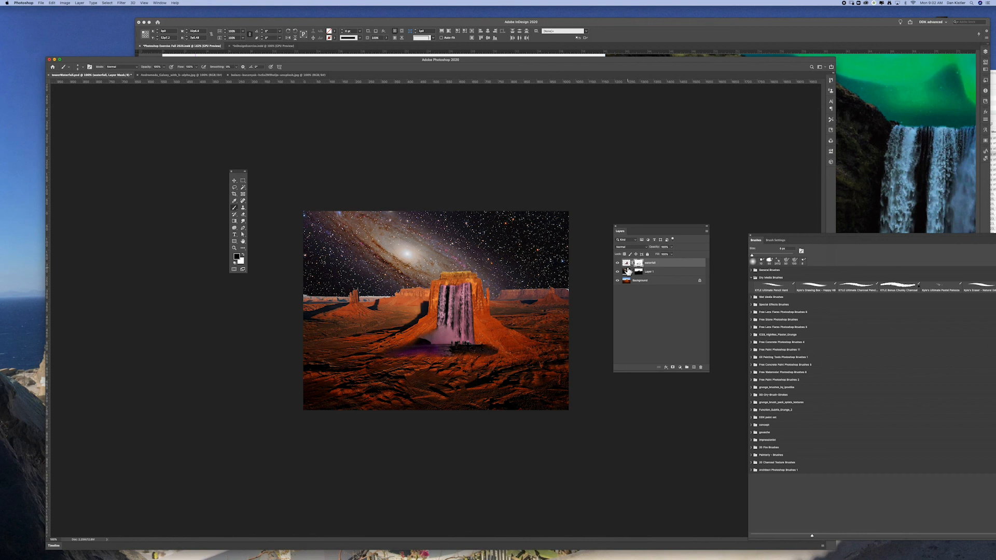
pyautogui.click(617, 272)
pyautogui.click(617, 263)
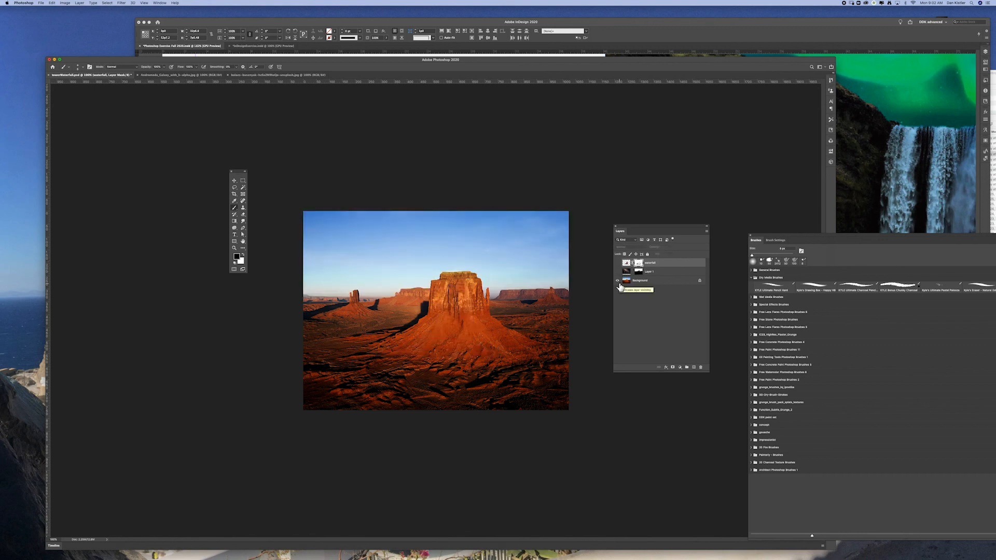
pyautogui.click(618, 271)
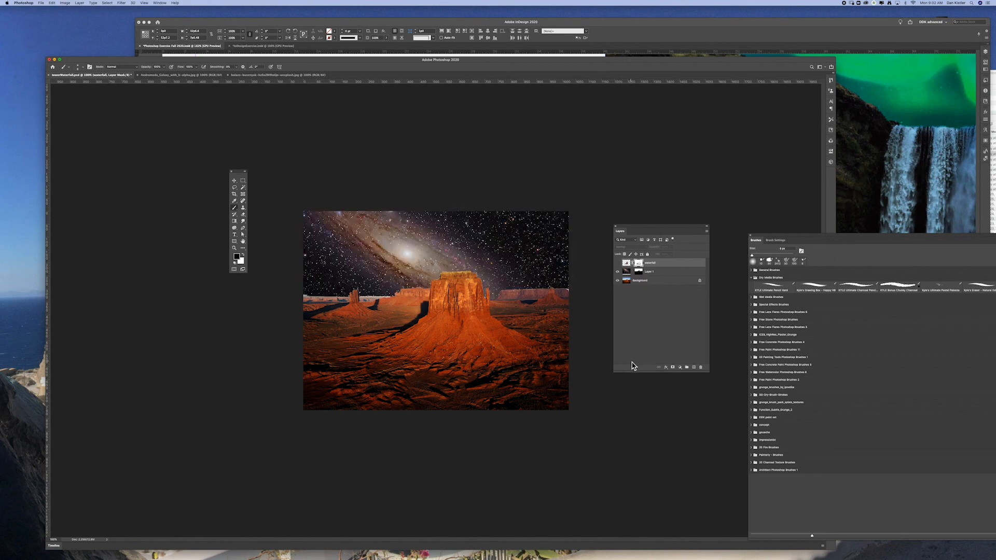
pyautogui.click(617, 263)
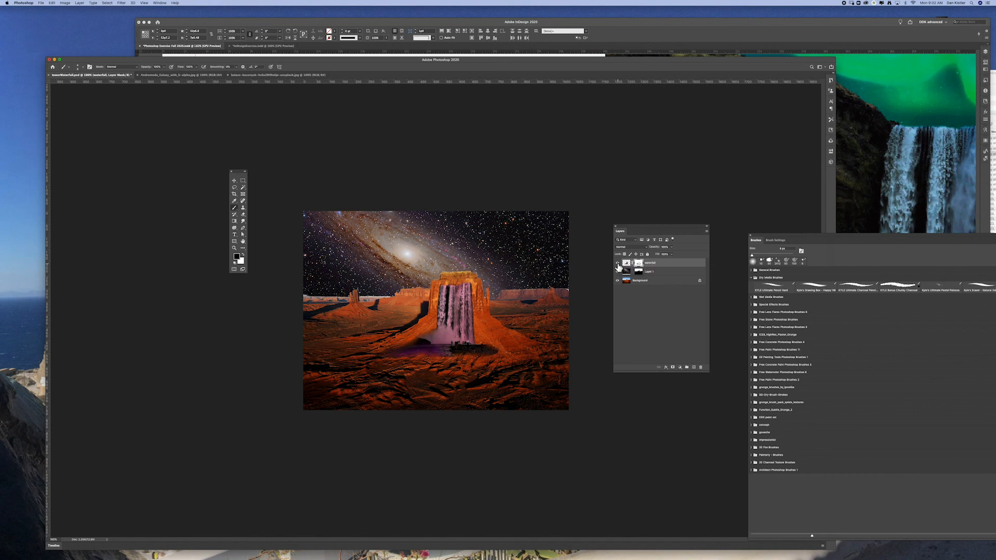
pyautogui.press('super+shift+5')
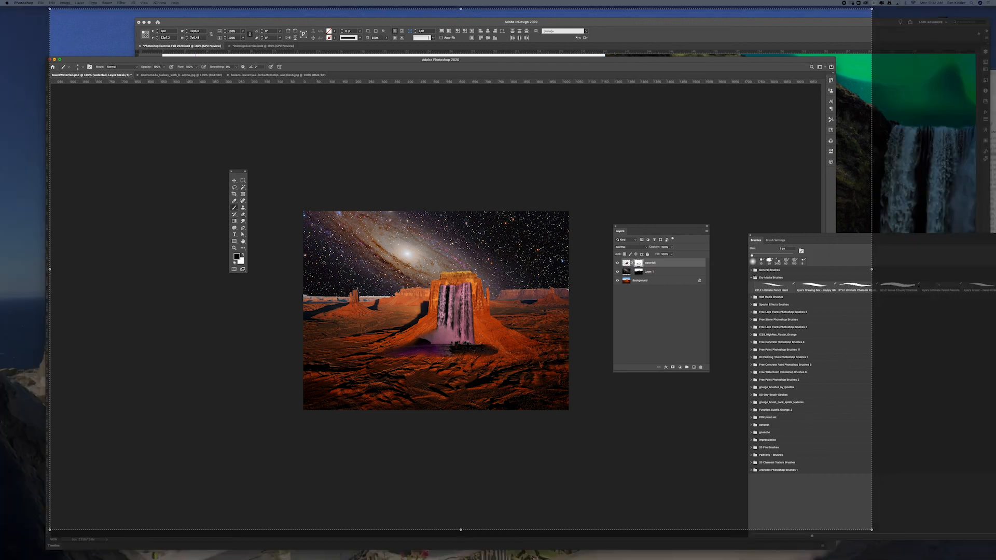